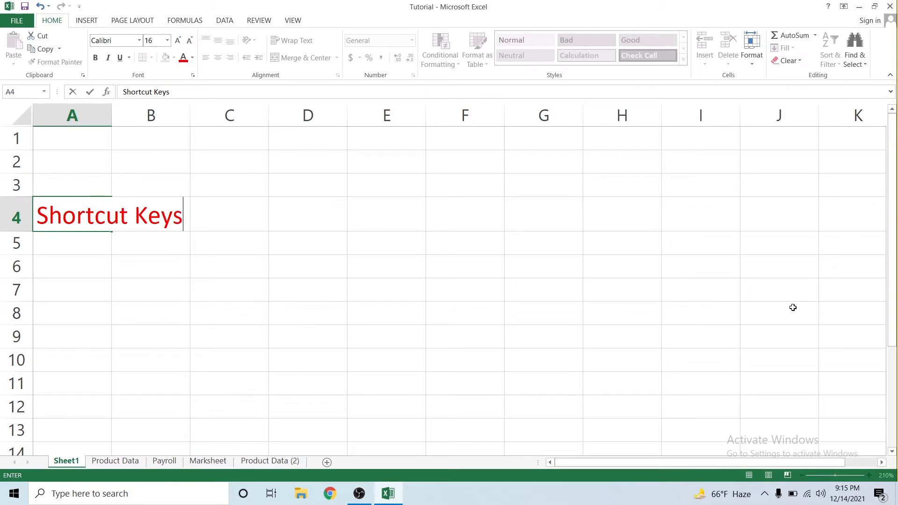
# - Confirm the entry "Shortcut Keys?" in cell A4 of Sheet1 and keep that cell selected
pyautogui.press('Return')
pyautogui.press('Up')
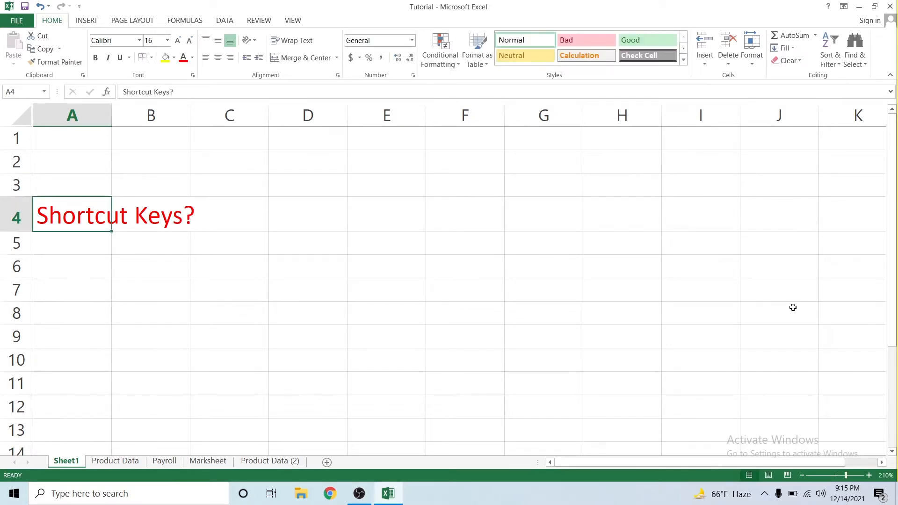
pyautogui.press('Right')
pyautogui.press('Left')
pyautogui.press('pagedown')
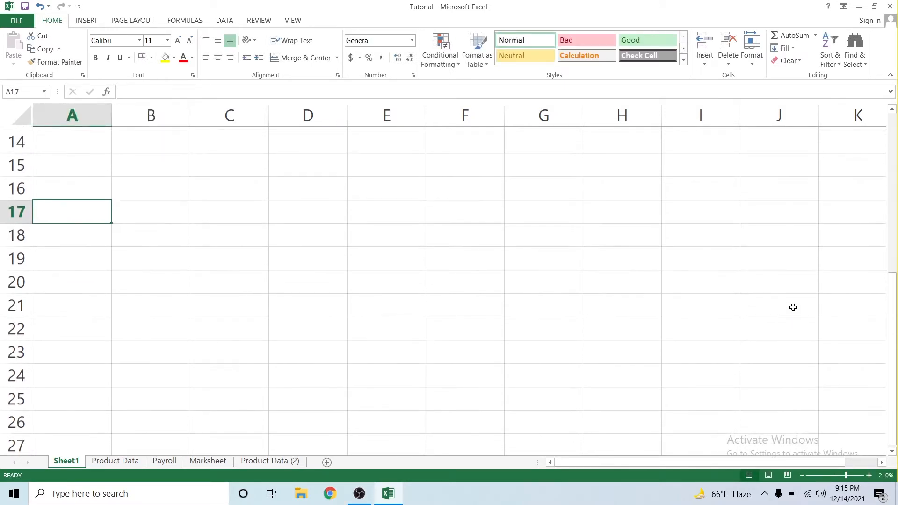
pyautogui.press('pageup')
pyautogui.press('Right')
pyautogui.press('Right')
pyautogui.press('Right')
pyautogui.press('Left')
pyautogui.press('Left')
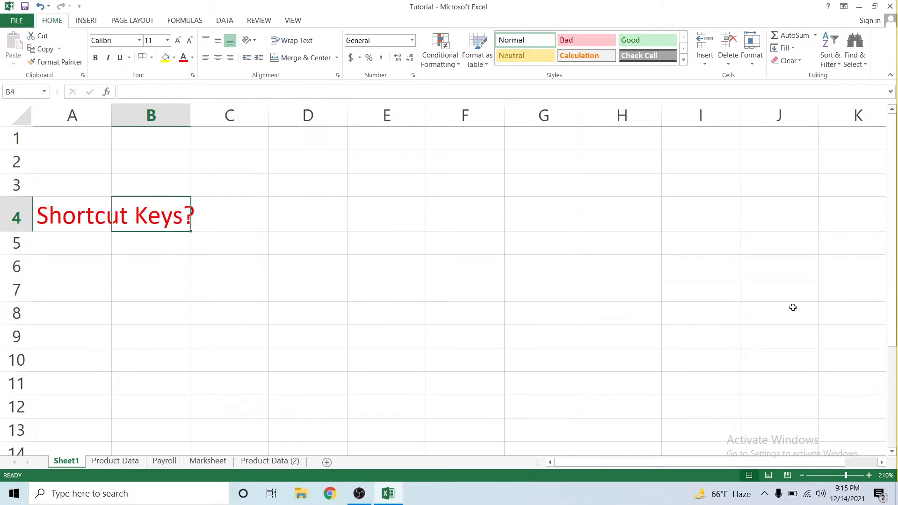
pyautogui.press('pagedown')
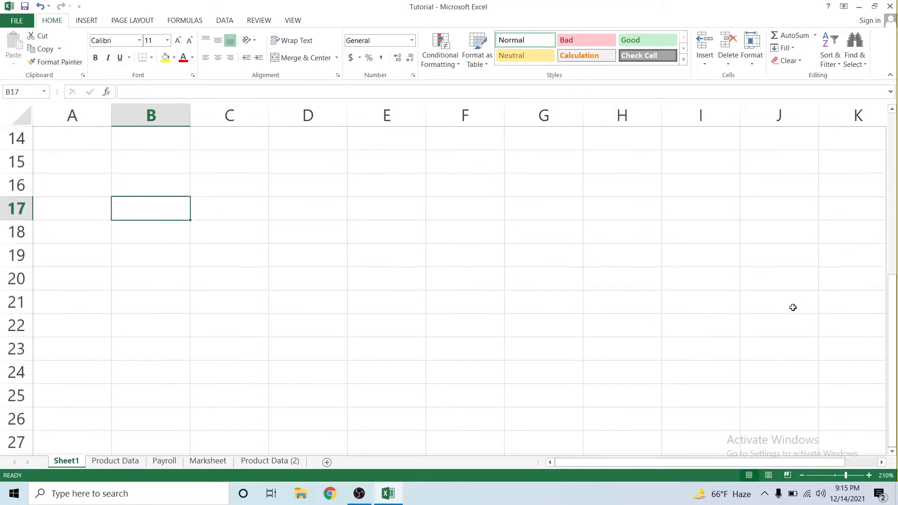
pyautogui.press('pageup')
pyautogui.press('Left')
pyautogui.press('pagedown')
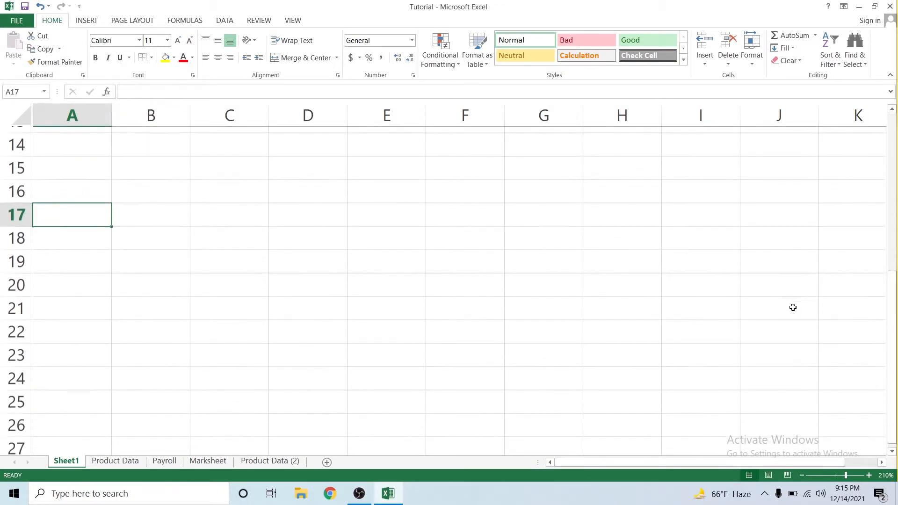
pyautogui.press('pageup')
# - Switch to the Product Data sheet, with the S.NO header cell A4 selected
pyautogui.hotkey('ctrl', 'pagedown')
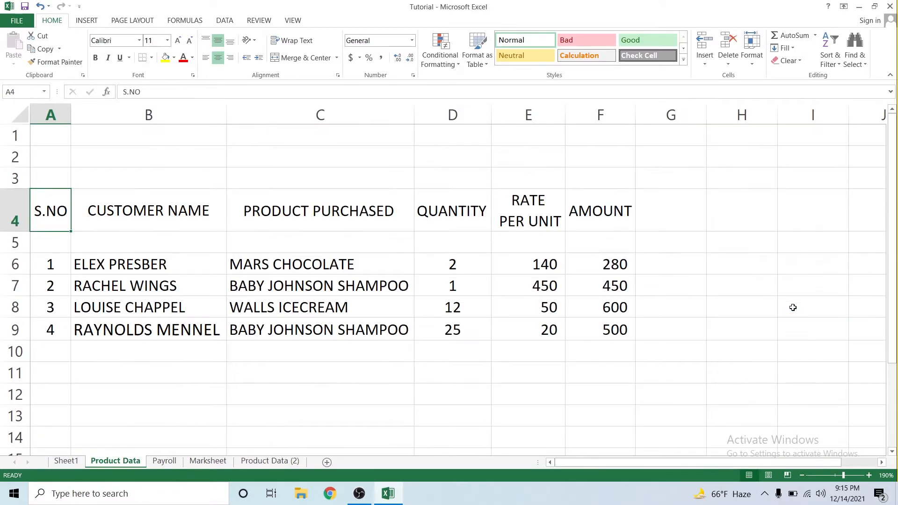
pyautogui.press('Right')
pyautogui.press('Right')
pyautogui.press('Right')
pyautogui.press('Left')
pyautogui.press('Left')
pyautogui.press('Left')
# - Try selecting the whole header row starting from the S.NO cell, and return to cell A4
pyautogui.hotkey('ctrl', 'shift', 'Right')
pyautogui.press('Right')
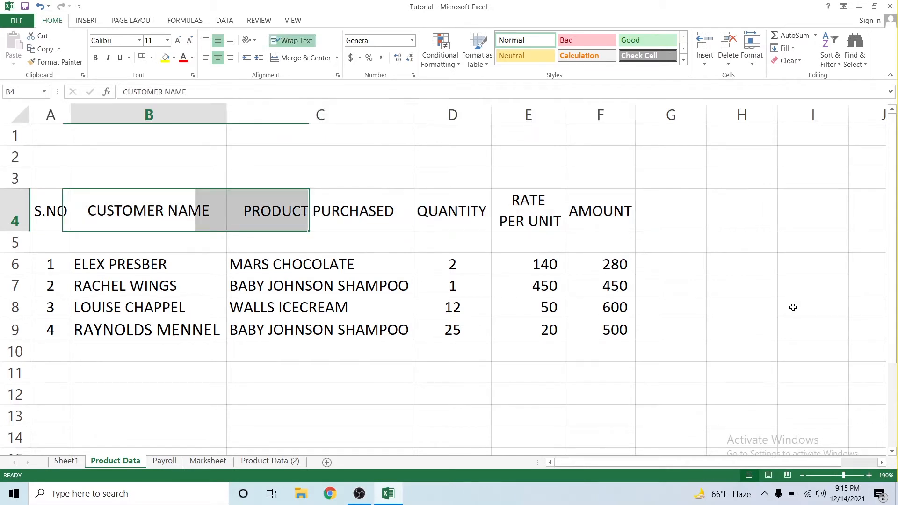
pyautogui.press('Right')
pyautogui.press('Left')
pyautogui.press('Left')
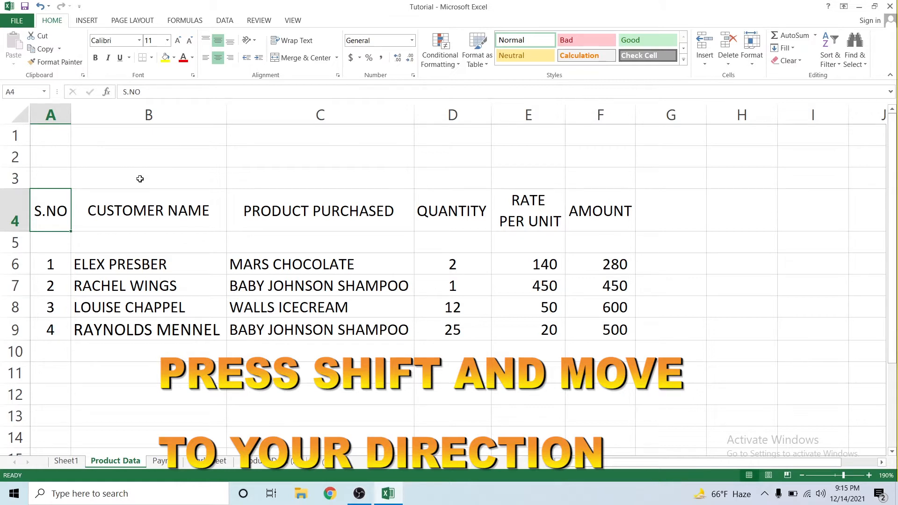
# - Extend the selection cell by cell along row 4 from A4 to G4, and shrink it back to A4
pyautogui.hotkey('shift', 'Right')
pyautogui.hotkey('shift', 'Right')
pyautogui.hotkey('shift', 'Right')
pyautogui.hotkey('shift', 'Right')
pyautogui.hotkey('shift', 'Right')
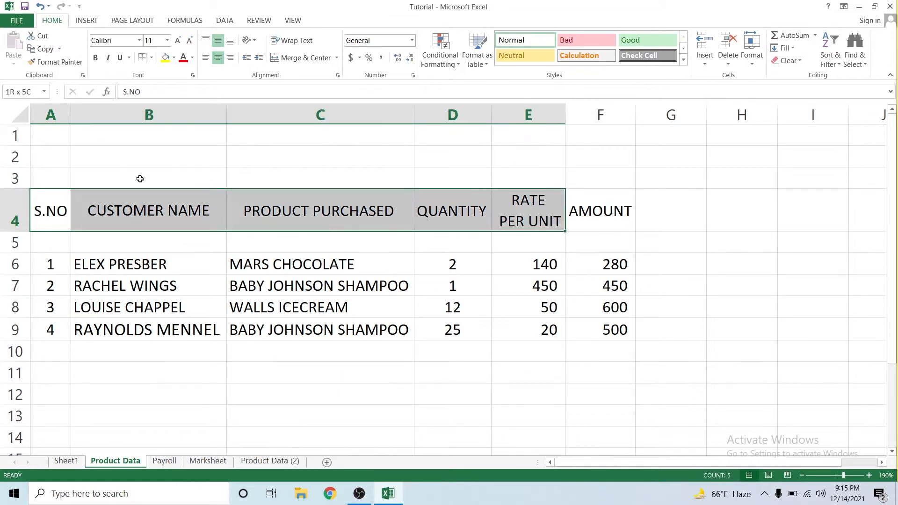
pyautogui.hotkey('shift', 'Right')
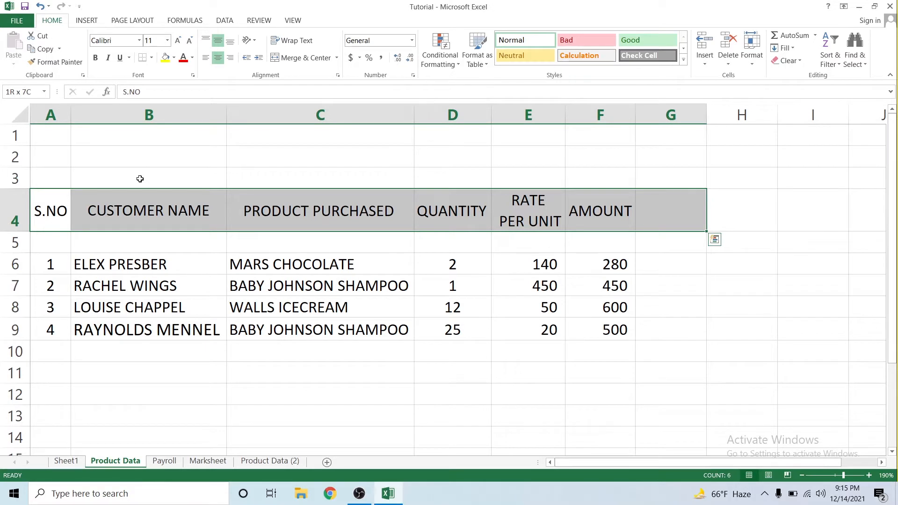
pyautogui.hotkey('shift', 'Left')
pyautogui.hotkey('shift', 'Left')
pyautogui.hotkey('shift', 'Left')
pyautogui.hotkey('shift', 'Left')
pyautogui.hotkey('shift', 'Left')
pyautogui.hotkey('shift', 'Left')
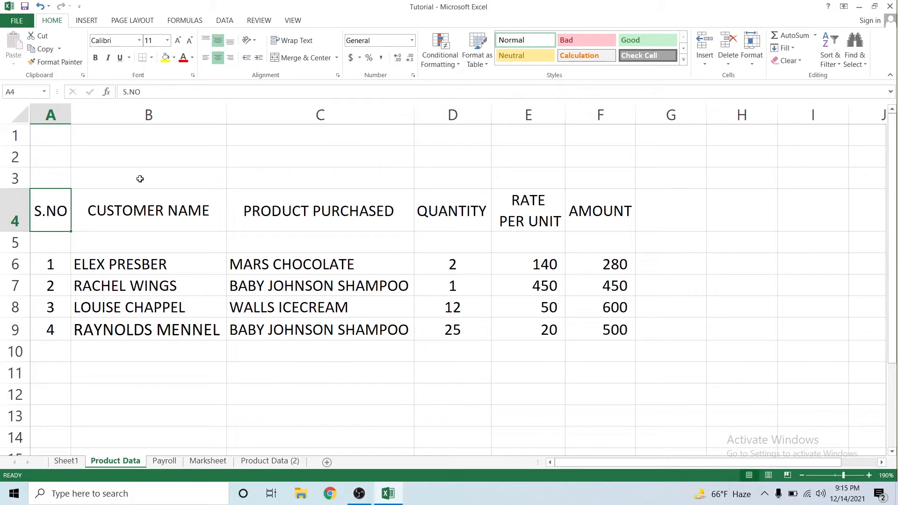
# - Select the table's header cells A4:F4, from S.NO to AMOUNT
pyautogui.hotkey('shift', 'Right')
pyautogui.hotkey('shift', 'Right')
pyautogui.hotkey('shift', 'Right')
pyautogui.hotkey('shift', 'Right')
pyautogui.hotkey('shift', 'Right')
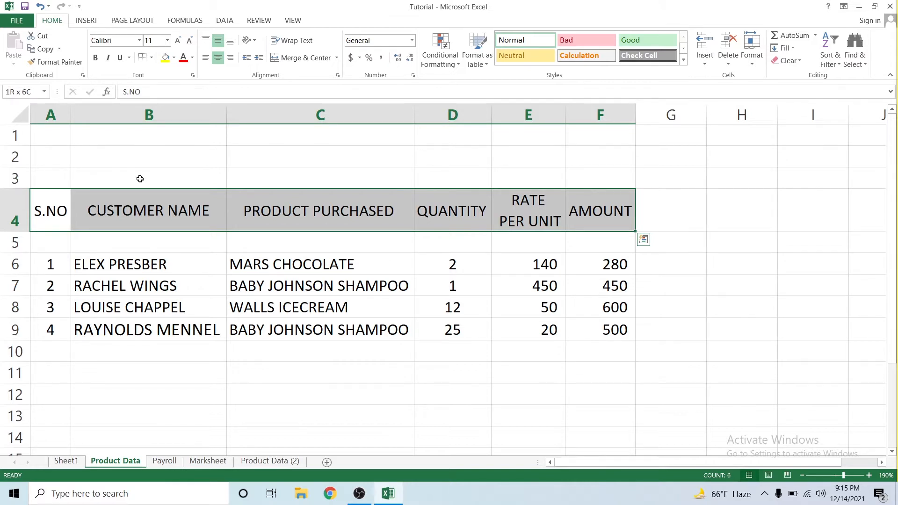
# - Extend the header row selection downward through row 11, covering A4:F11
pyautogui.hotkey('shift', 'Down')
pyautogui.hotkey('shift', 'Down')
pyautogui.hotkey('shift', 'Down')
pyautogui.hotkey('shift', 'Down')
pyautogui.hotkey('shift', 'Down')
pyautogui.hotkey('shift', 'Down')
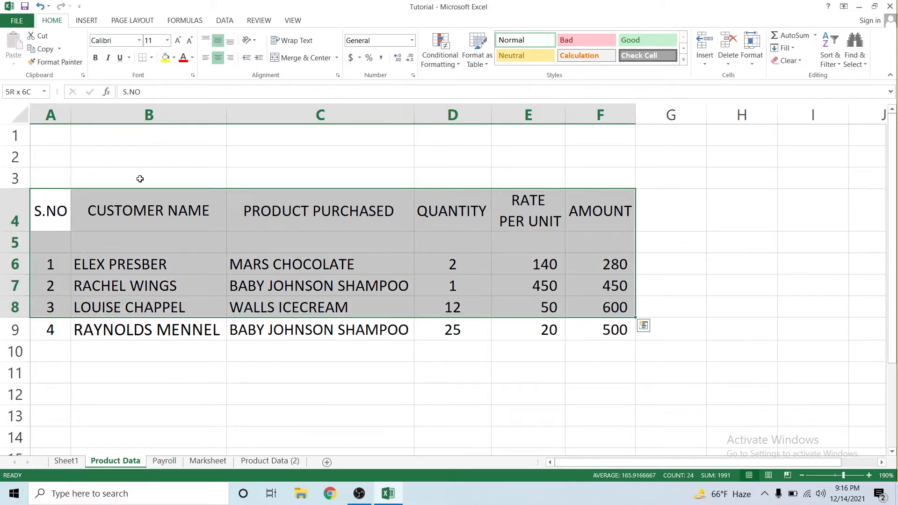
pyautogui.hotkey('shift', 'Down')
pyautogui.hotkey('shift', 'Down')
pyautogui.hotkey('shift', 'Down')
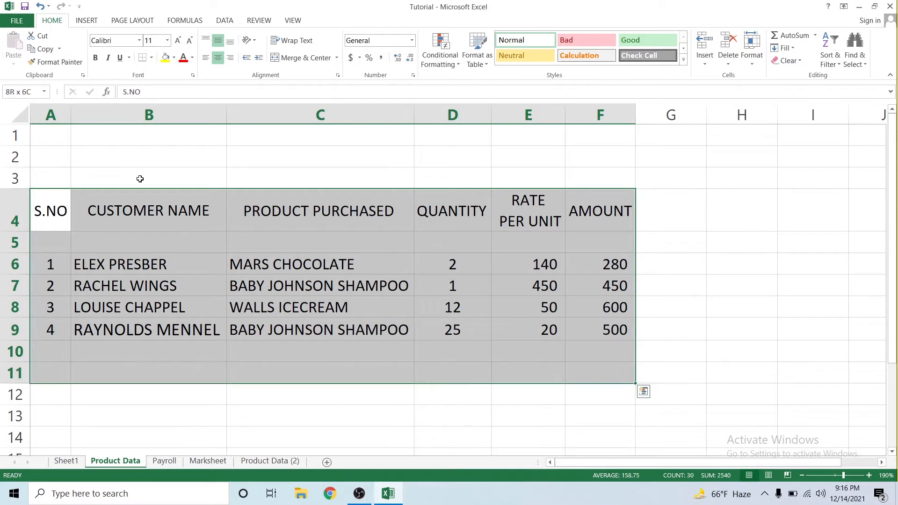
# - Extend the selection beyond the table into the empty columns and rows past F11, and collapse it to cell A4
pyautogui.hotkey('shift', 'Right')
pyautogui.hotkey('shift', 'Right')
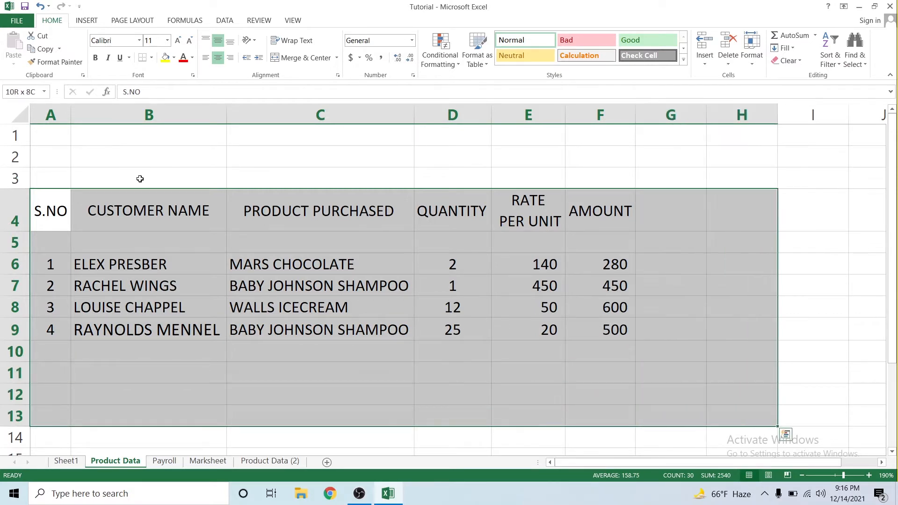
pyautogui.hotkey('shift', 'Right')
pyautogui.hotkey('shift', 'Right')
pyautogui.hotkey('shift', 'Left')
pyautogui.hotkey('shift', 'Left')
pyautogui.press('Left')
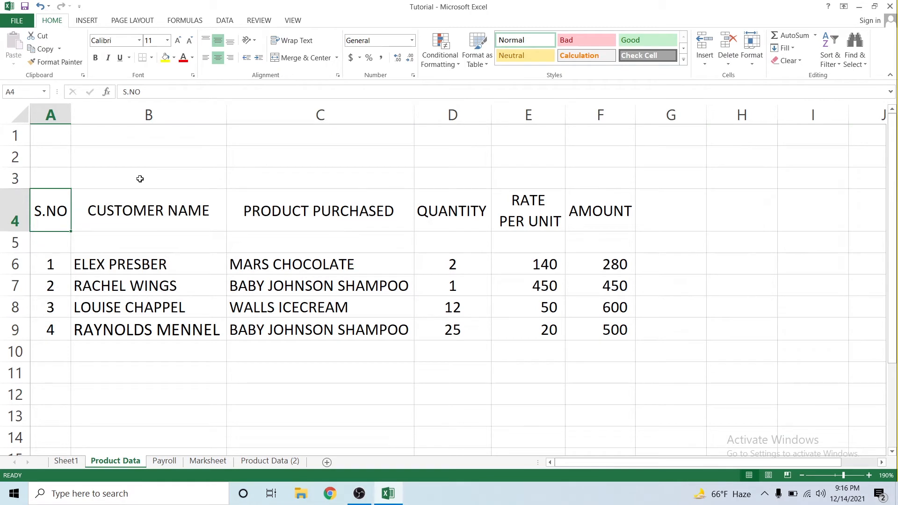
# - Select the entire Product Data sheet and format all its text as bold and italic
pyautogui.hotkey('ctrl', 'shift', 'Right')
pyautogui.hotkey('ctrl', 'a')
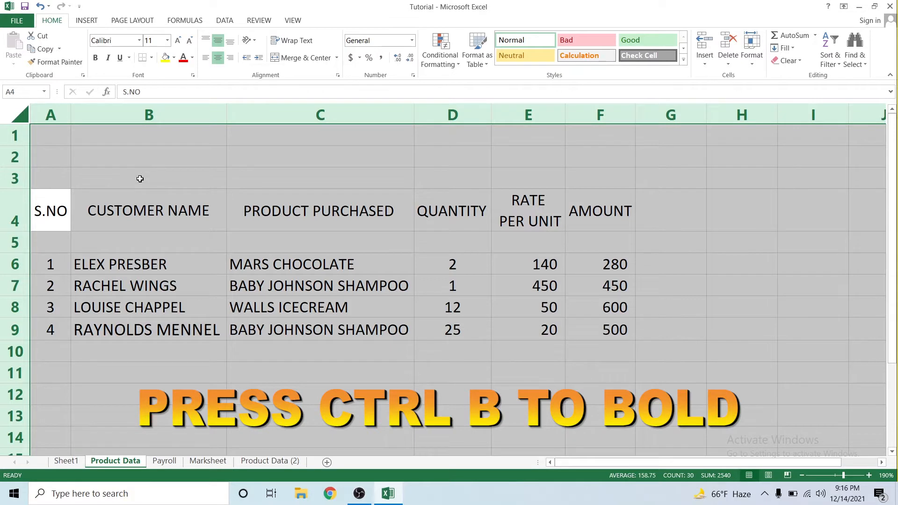
pyautogui.hotkey('ctrl', 'b')
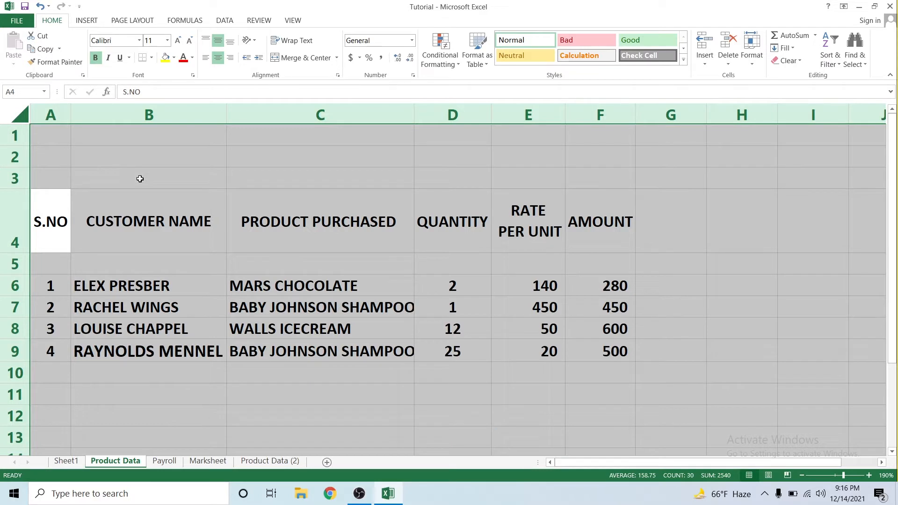
pyautogui.hotkey('ctrl', 'i')
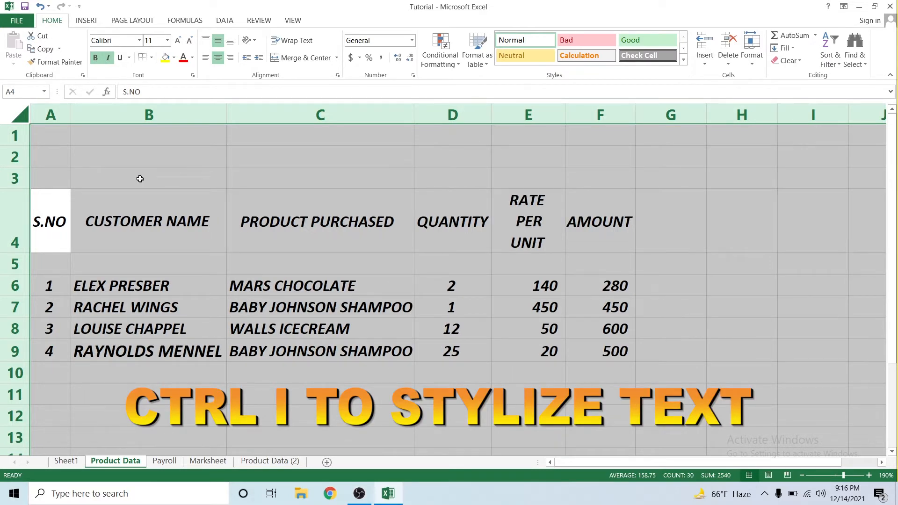
# - Underline the CUSTOMER NAME header in cell B4
pyautogui.press('Right')
pyautogui.press('Left')
pyautogui.press('Right')
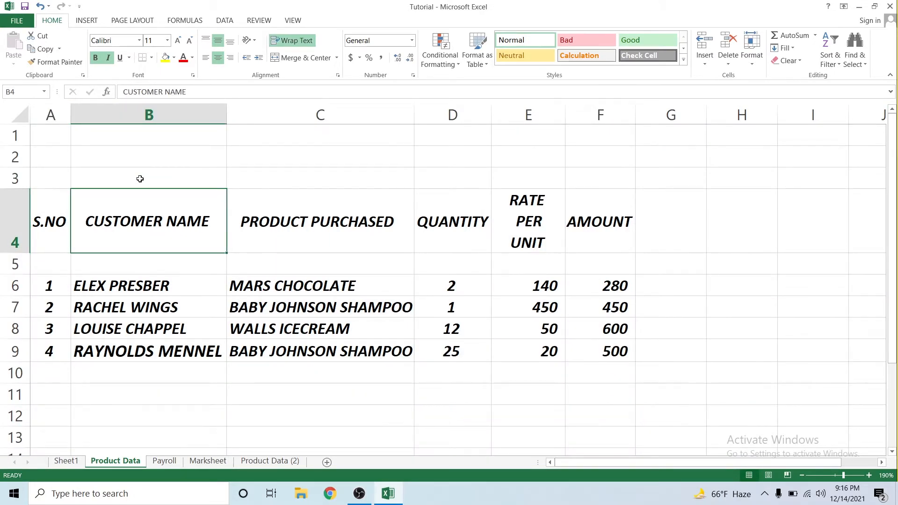
pyautogui.hotkey('ctrl', 'u')
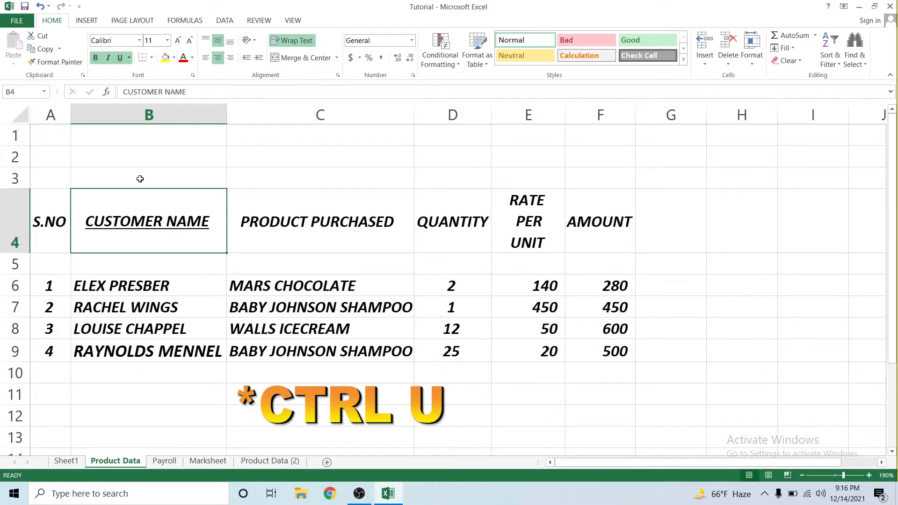
pyautogui.press('Right')
pyautogui.press('Right')
pyautogui.press('Left')
pyautogui.press('Left')
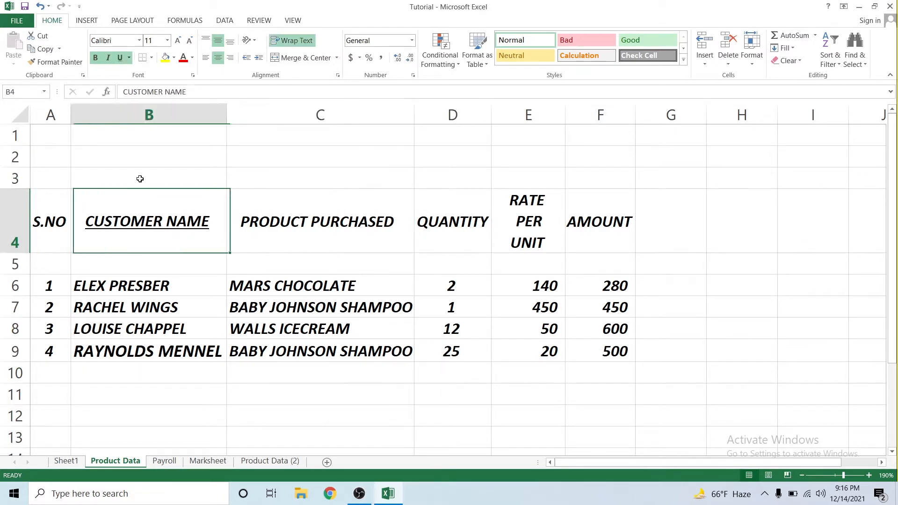
# - Open cell C7 (BABY JOHNSON SHAMPOO) for in-cell editing, try appending "hdashhs", and remove the added text
pyautogui.press('Right')
pyautogui.press('Right')
pyautogui.press('Down')
pyautogui.press('Down')
pyautogui.press('Down')
pyautogui.press('Left')
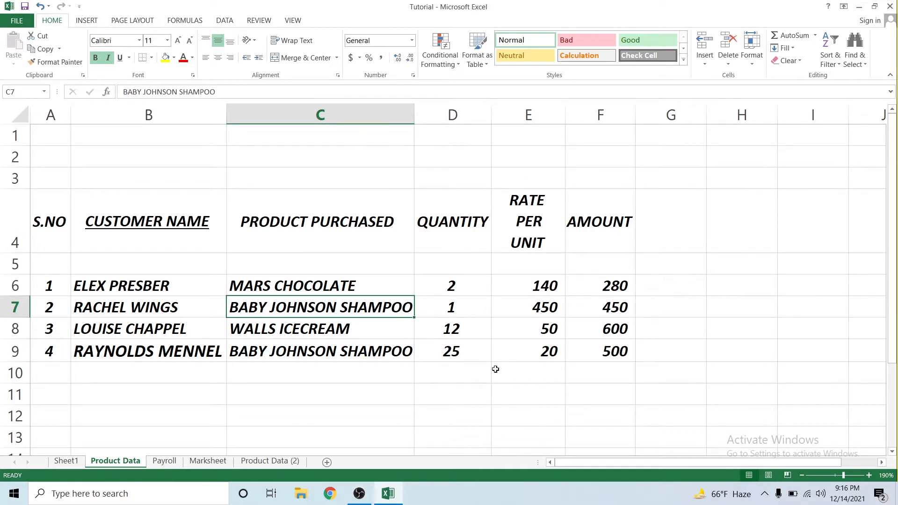
pyautogui.press('F2')
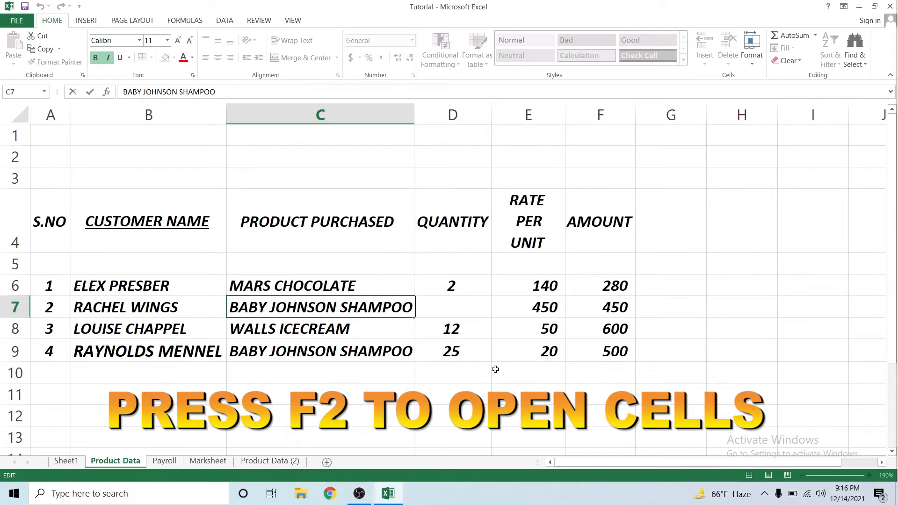
pyautogui.write('hdashhs')
pyautogui.press('BackSpace')
pyautogui.press('BackSpace')
pyautogui.press('BackSpace')
pyautogui.press('BackSpace')
pyautogui.press('BackSpace')
pyautogui.press('BackSpace')
pyautogui.press('BackSpace')
pyautogui.press('Return')
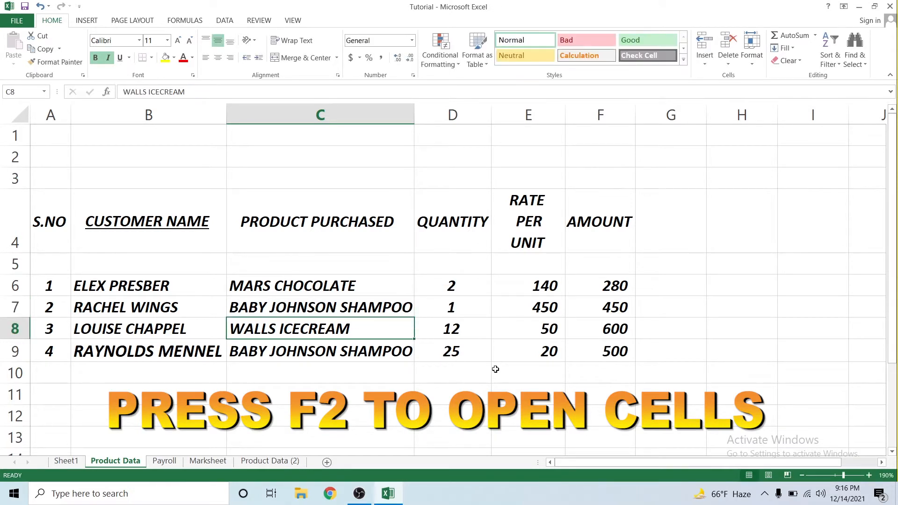
pyautogui.press('Right')
pyautogui.press('Right')
pyautogui.press('Right')
pyautogui.press('Right')
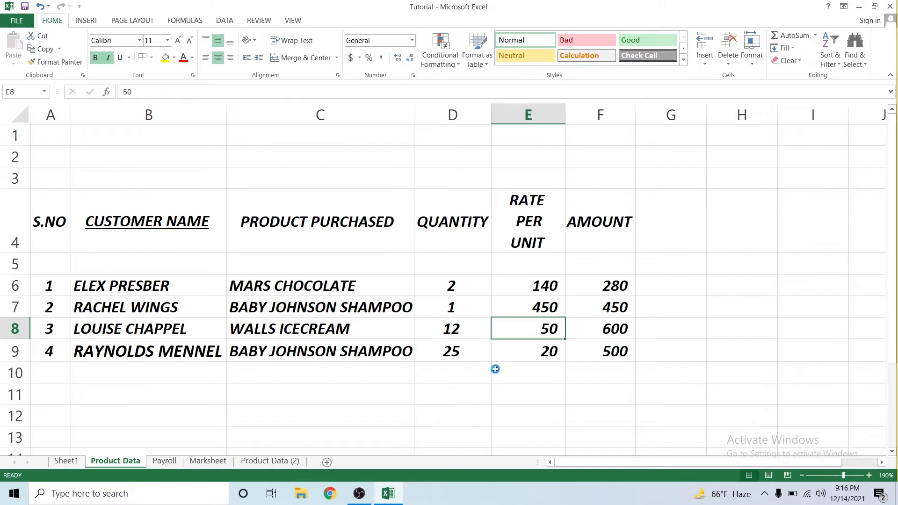
pyautogui.press('Left')
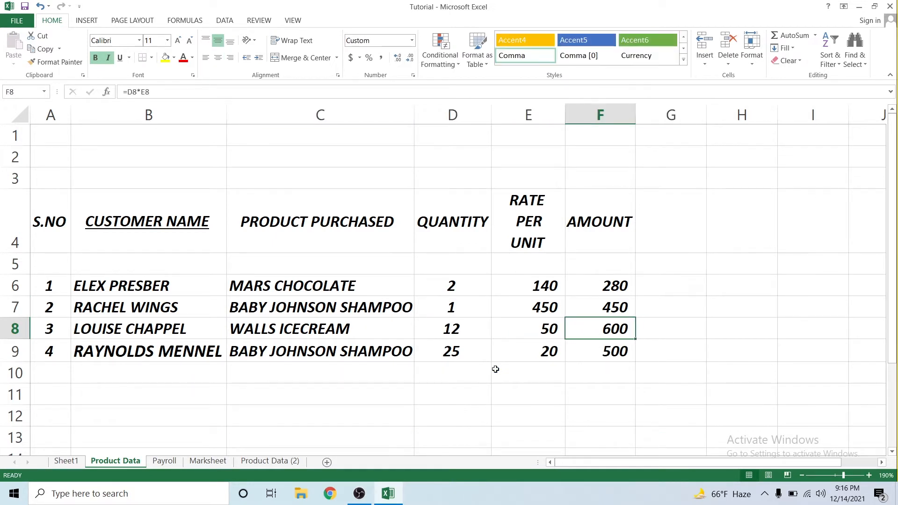
pyautogui.press('Left')
pyautogui.press('Left')
pyautogui.press('Left')
pyautogui.press('Down')
pyautogui.press('Down')
pyautogui.press('Right')
pyautogui.press('Right')
pyautogui.press('Right')
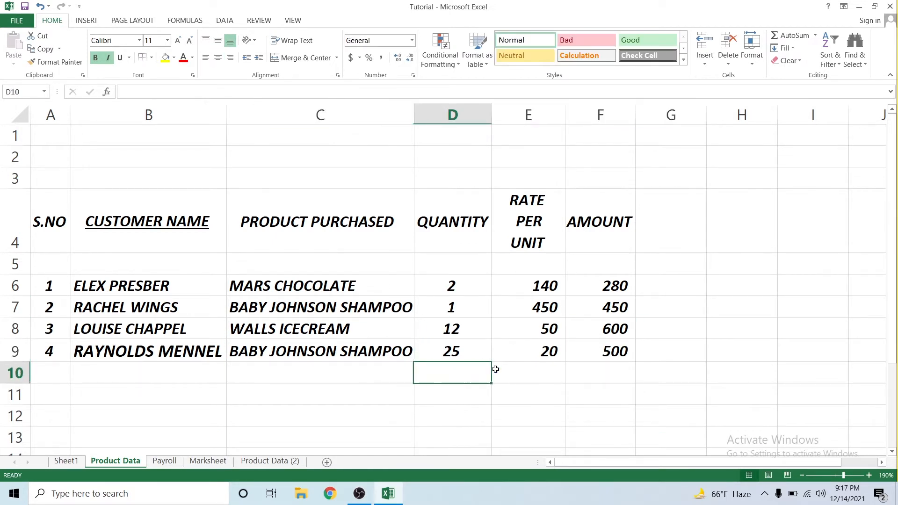
pyautogui.press('Up')
pyautogui.press('Up')
pyautogui.press('Up')
pyautogui.press('Up')
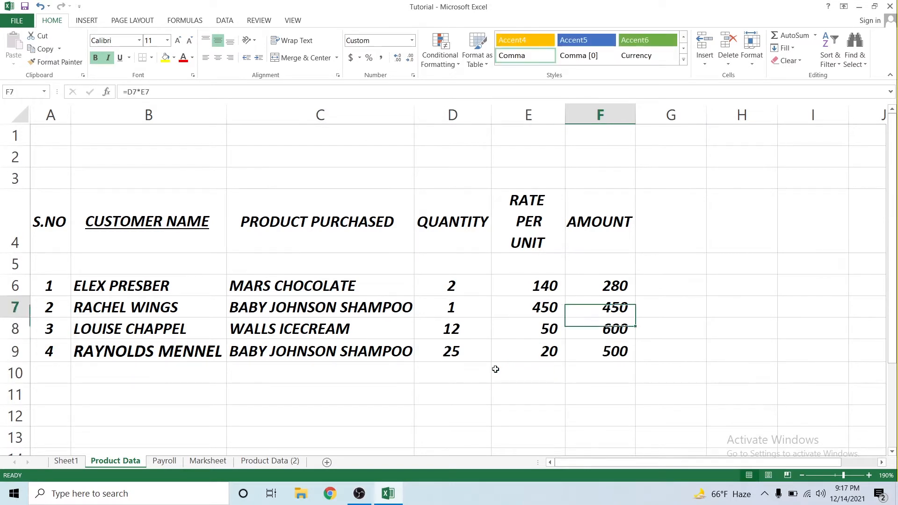
# - Total the AMOUNT column in cell F10 with AutoSum, using =SUM(F6:F9)
pyautogui.press('Down')
pyautogui.press('Down')
pyautogui.press('Down')
pyautogui.press('Down')
pyautogui.press('Down')
pyautogui.press('Up')
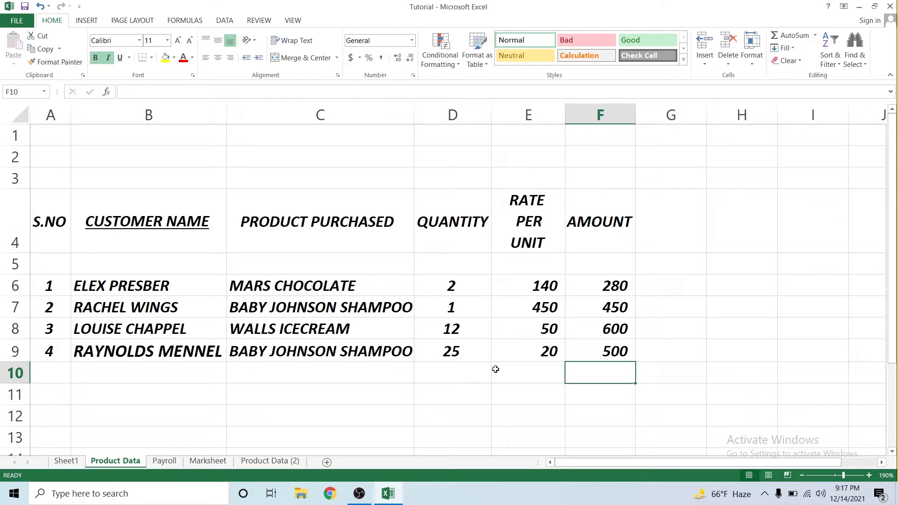
pyautogui.hotkey('alt', '=')
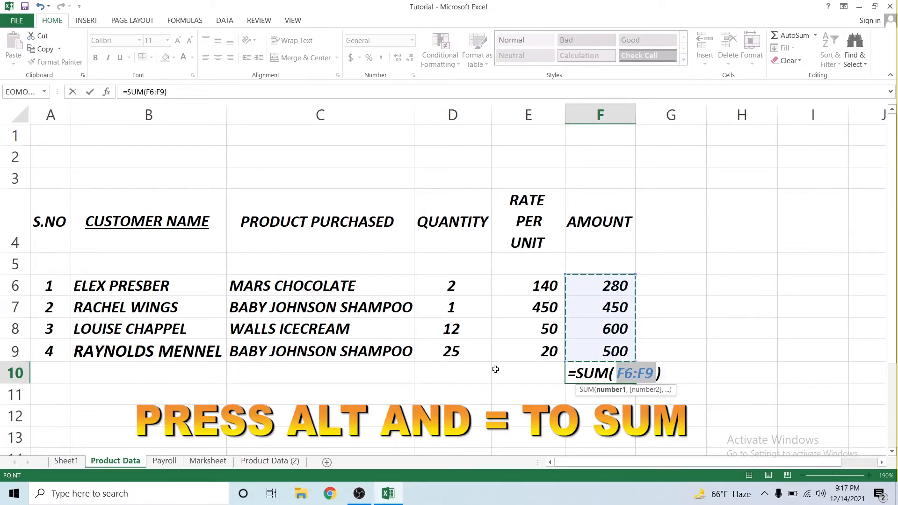
pyautogui.press('Return')
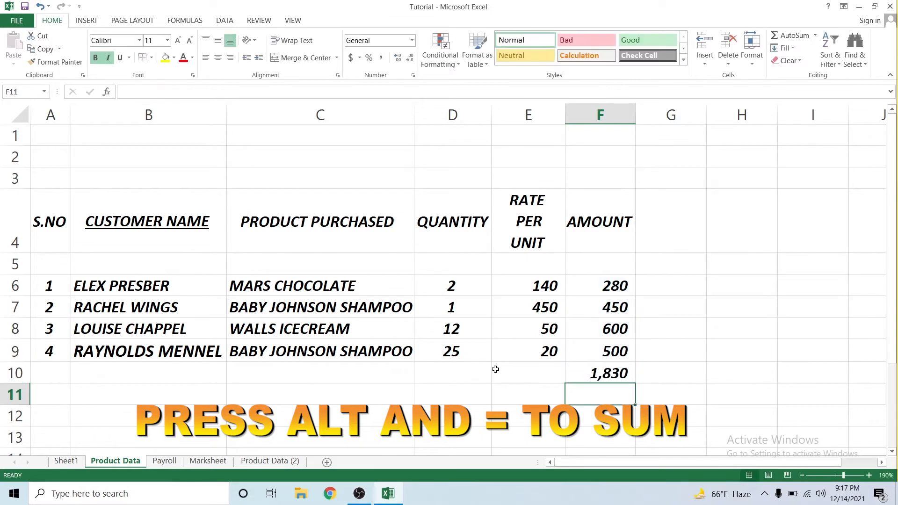
pyautogui.press('Up')
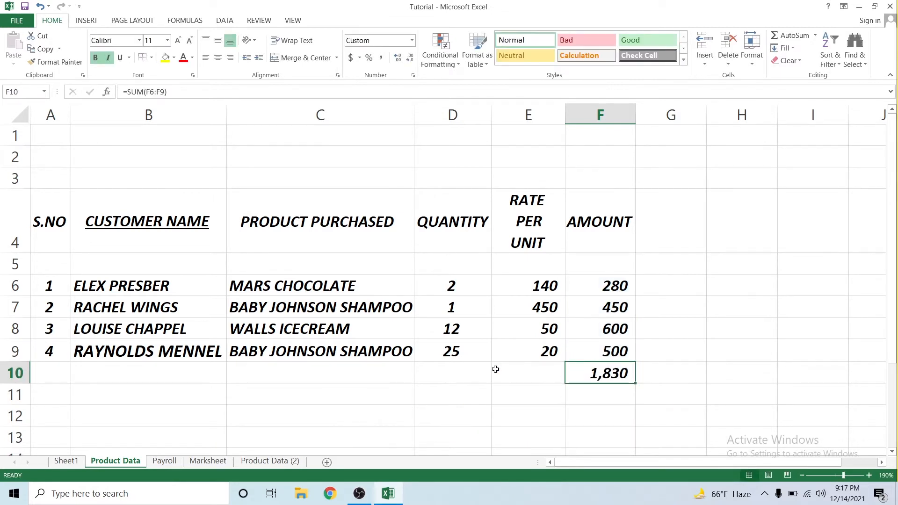
pyautogui.press('Left')
pyautogui.press('Left')
pyautogui.press('Left')
pyautogui.press('Left')
pyautogui.press('Left')
pyautogui.press('Right')
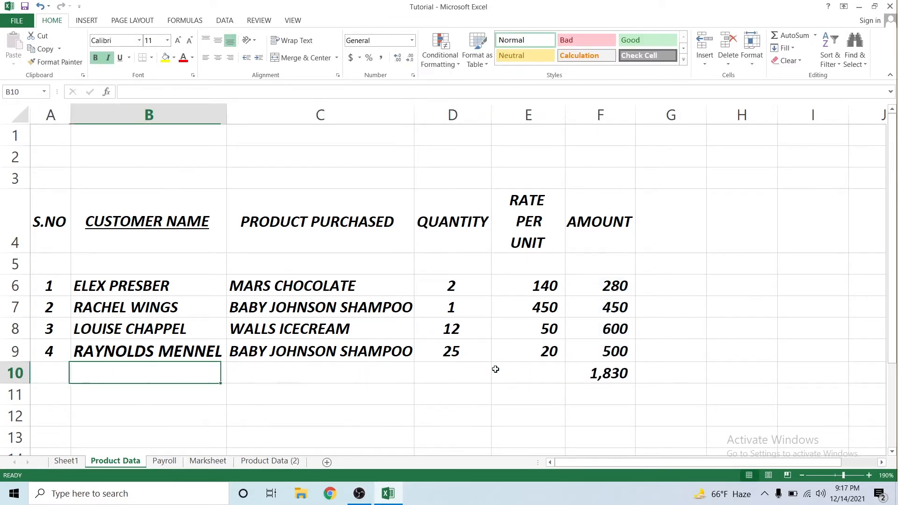
pyautogui.press('Right')
pyautogui.press('Left')
pyautogui.press('Left')
pyautogui.press('Right')
pyautogui.press('Right')
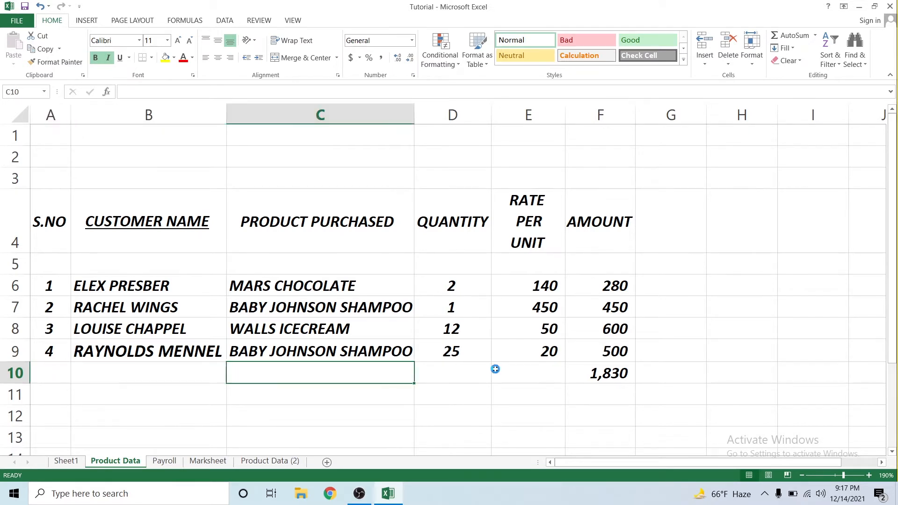
pyautogui.press('Right')
pyautogui.press('Right')
pyautogui.press('Right')
pyautogui.press('Left')
pyautogui.press('Left')
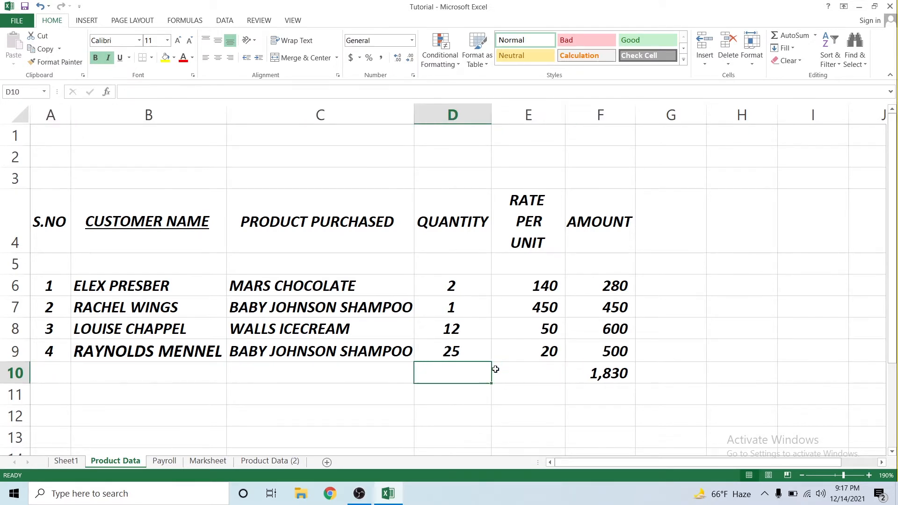
pyautogui.press('Left')
pyautogui.press('Left')
pyautogui.press('Left')
pyautogui.scroll(-1, 495, 369)
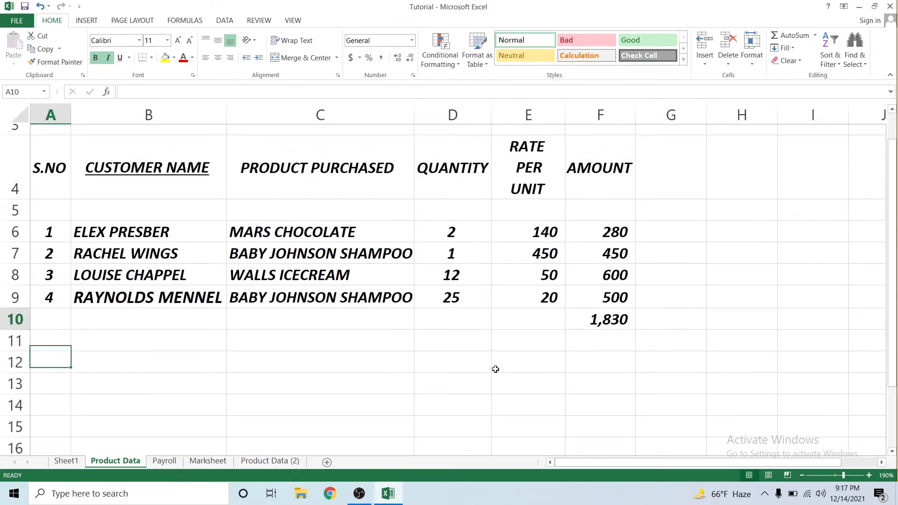
pyautogui.scroll(1, 496, 369)
pyautogui.press('Right')
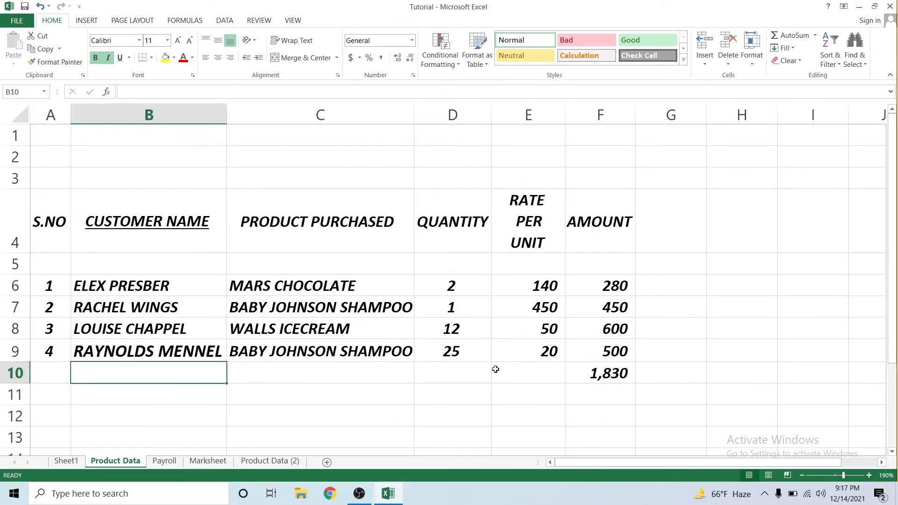
pyautogui.press('Right')
pyautogui.press('Left')
# - Open the Symbol dialog for cell B10 and close it without inserting a symbol
pyautogui.press('alt')
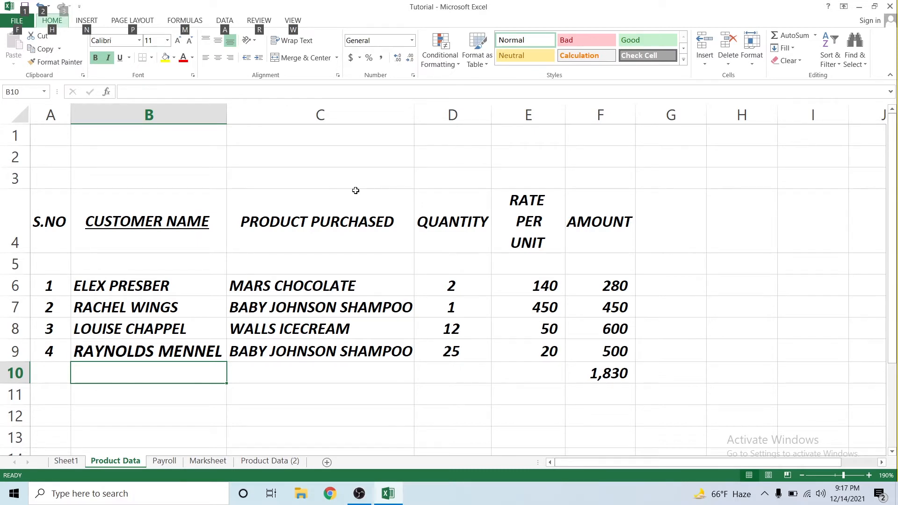
pyautogui.press('n')
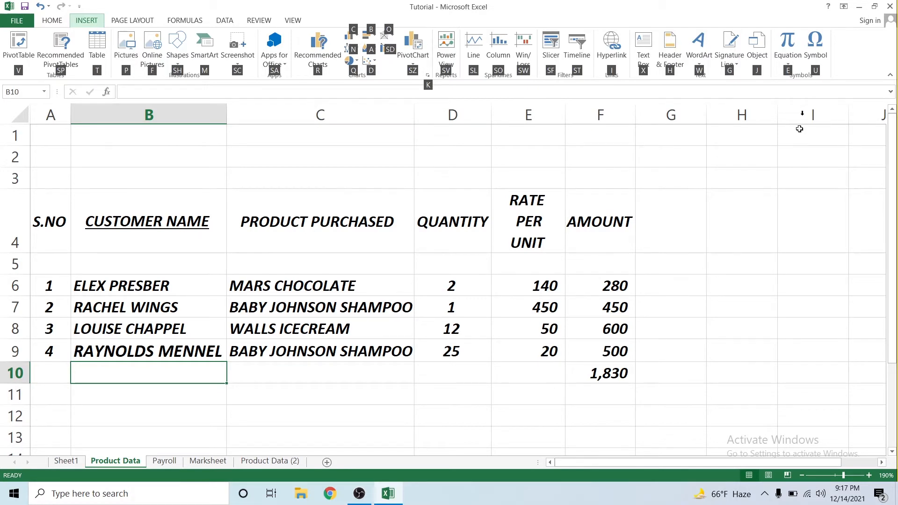
pyautogui.press('u')
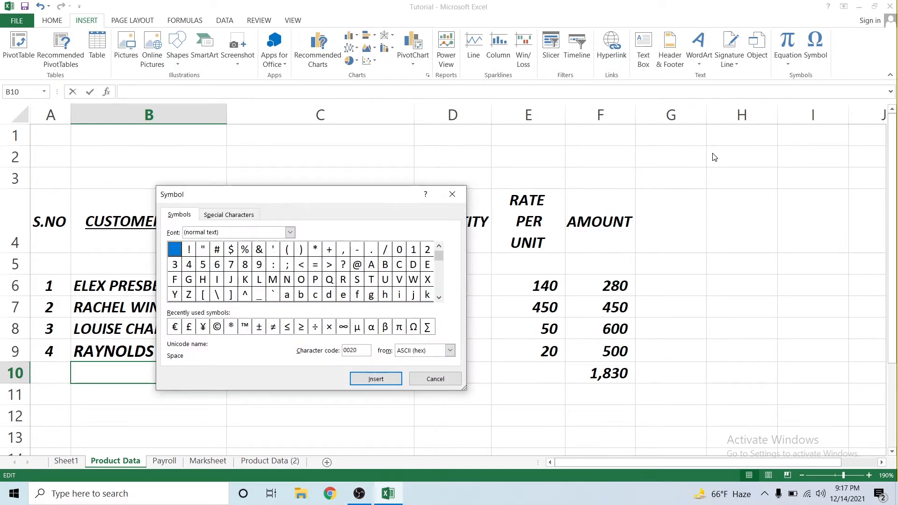
pyautogui.press('Escape')
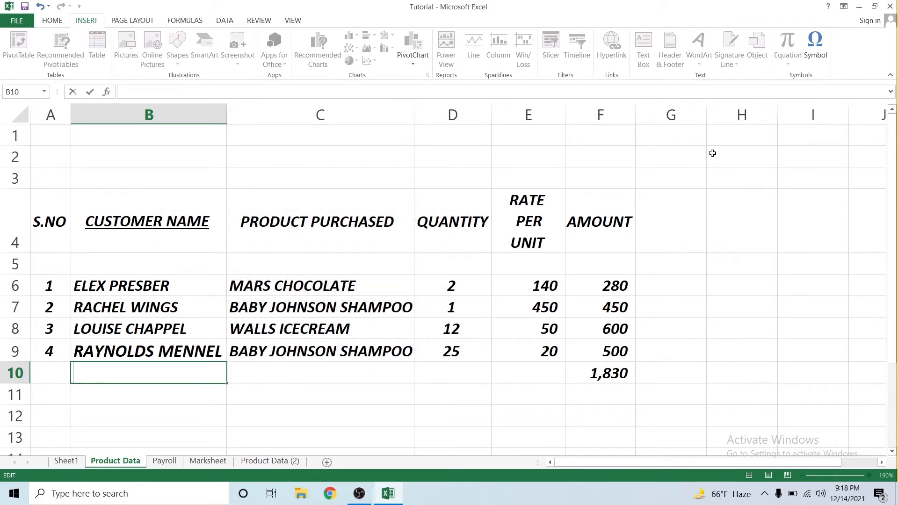
pyautogui.press('alt')
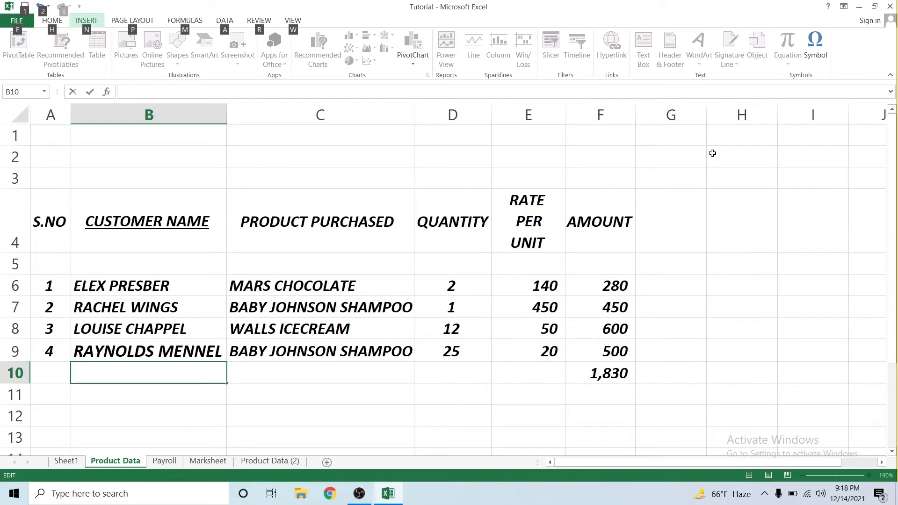
pyautogui.press('h')
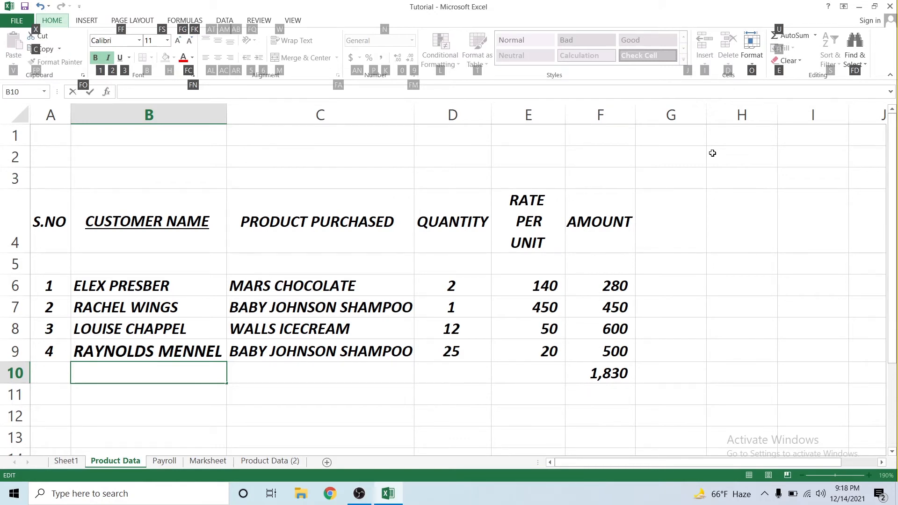
pyautogui.press('Escape')
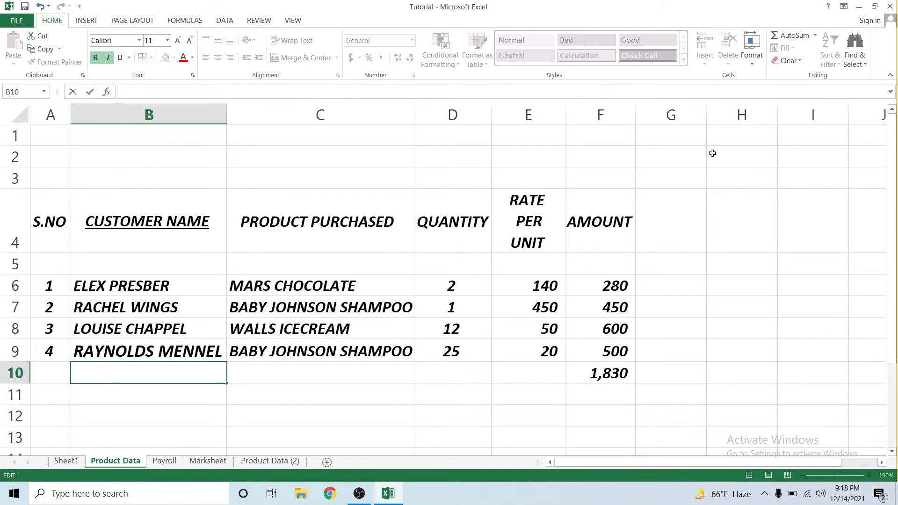
pyautogui.write('=')
pyautogui.press('BackSpace')
pyautogui.write('=')
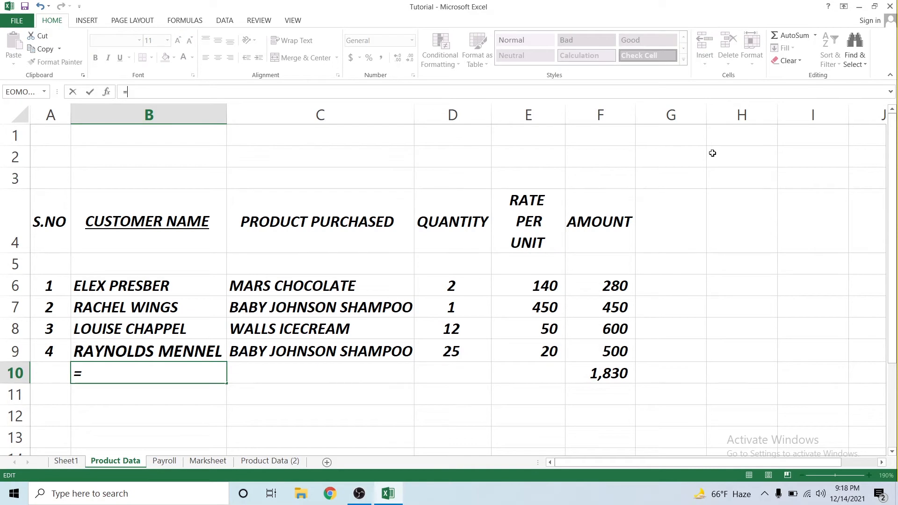
pyautogui.press('BackSpace')
pyautogui.press('Return')
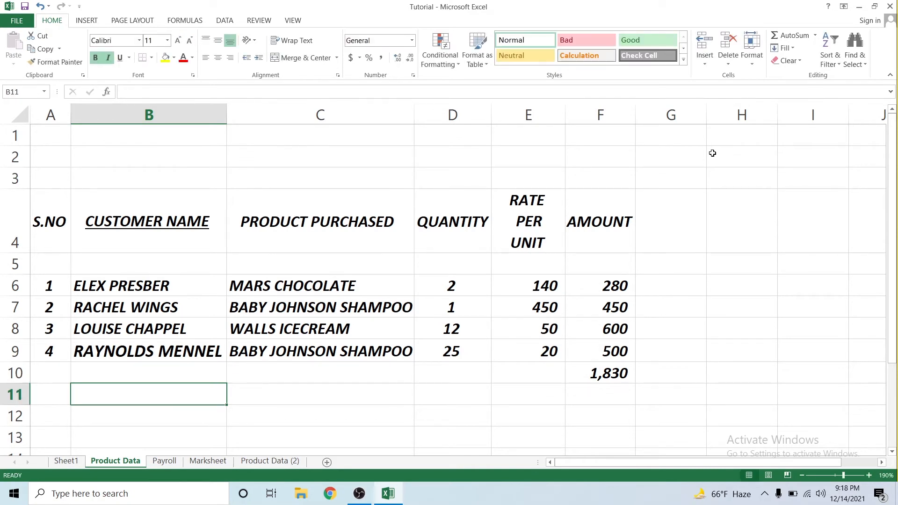
# - Select the entire Product Data sheet, clear all its contents and formatting with Clear All, and undo the clearing
pyautogui.press('Up')
pyautogui.hotkey('ctrl', 'a')
pyautogui.hotkey('ctrl', 'a')
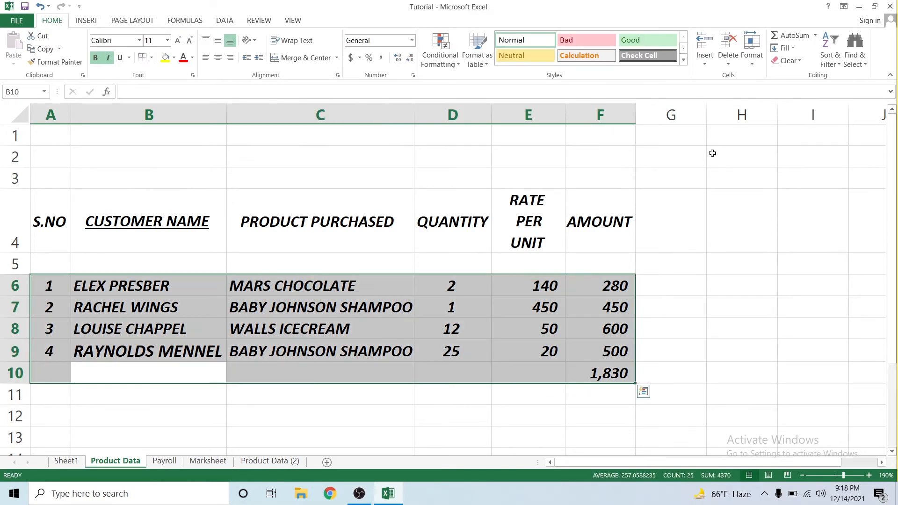
pyautogui.press('alt')
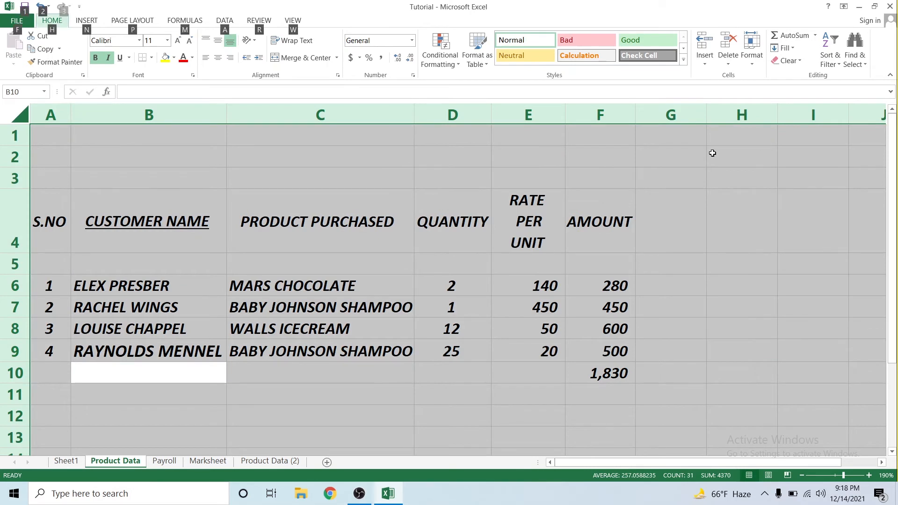
pyautogui.press('h')
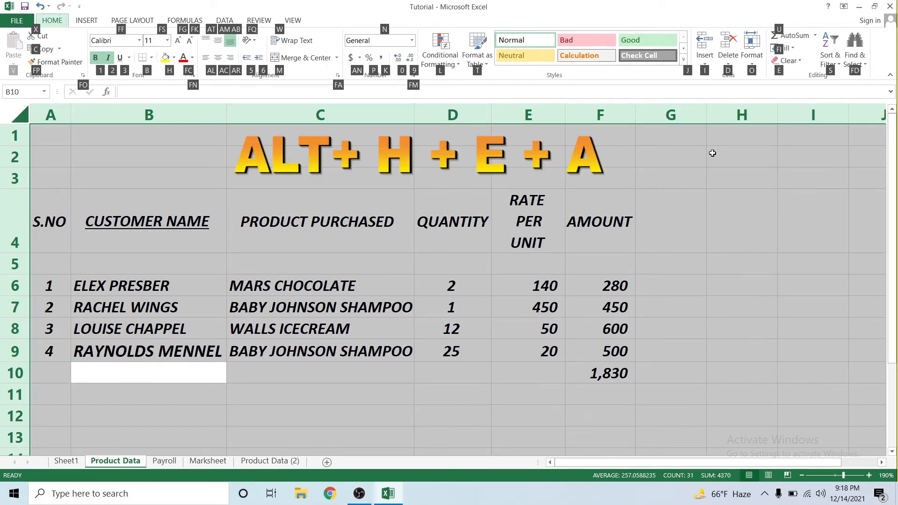
pyautogui.press('e')
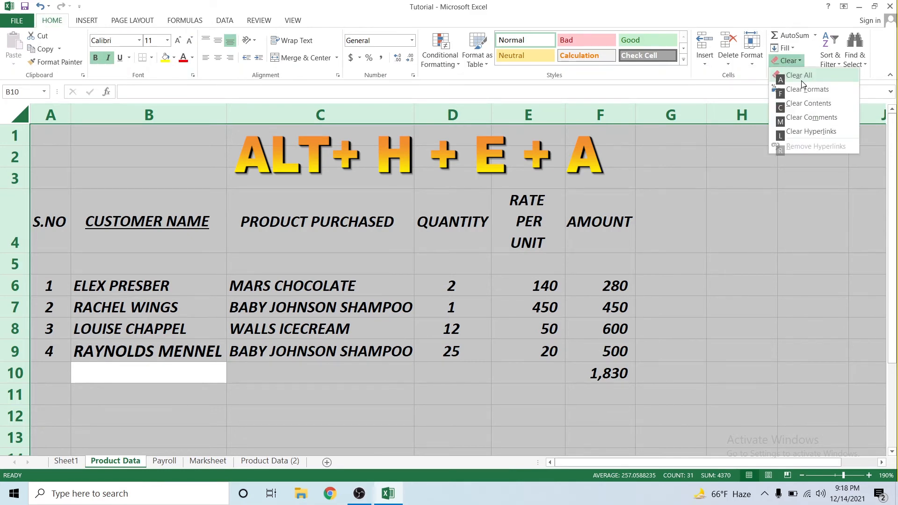
pyautogui.press('a')
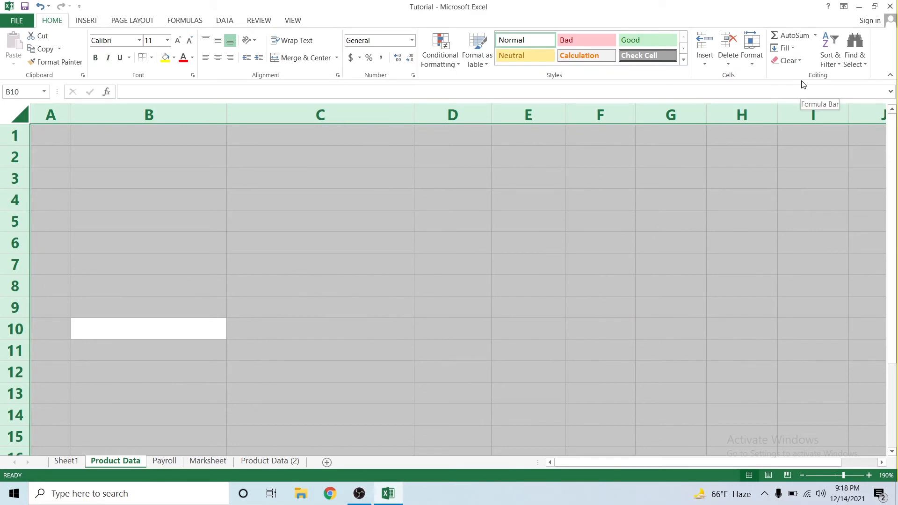
pyautogui.hotkey('ctrl', 'z')
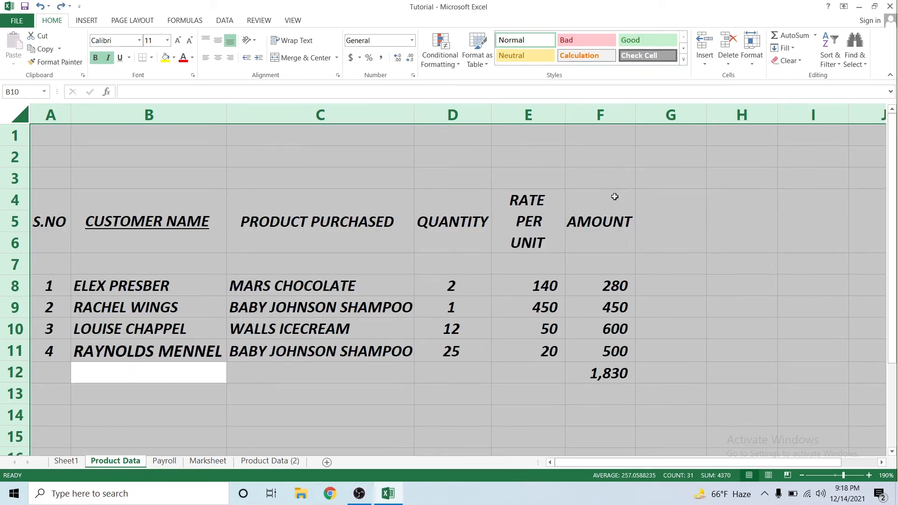
# - Clear only the formats from the entire Product Data sheet, keeping the cell contents
pyautogui.press('alt')
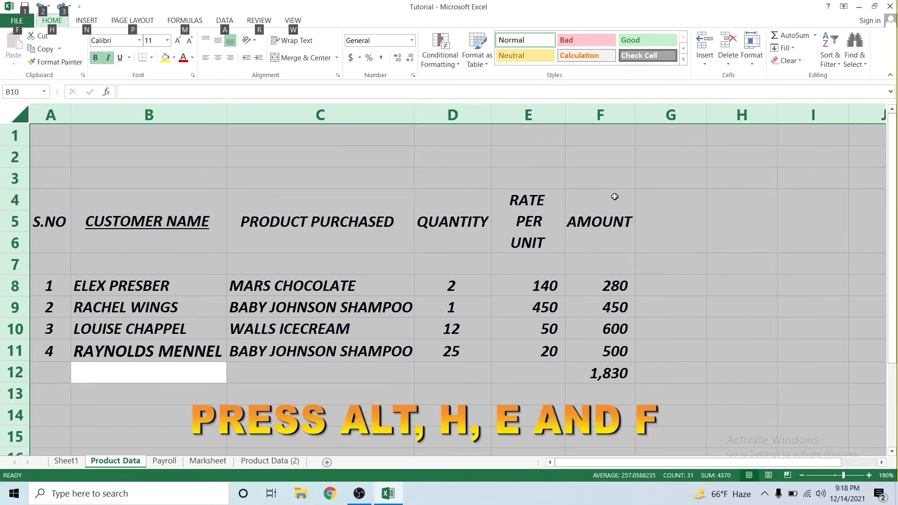
pyautogui.press('h')
pyautogui.press('e')
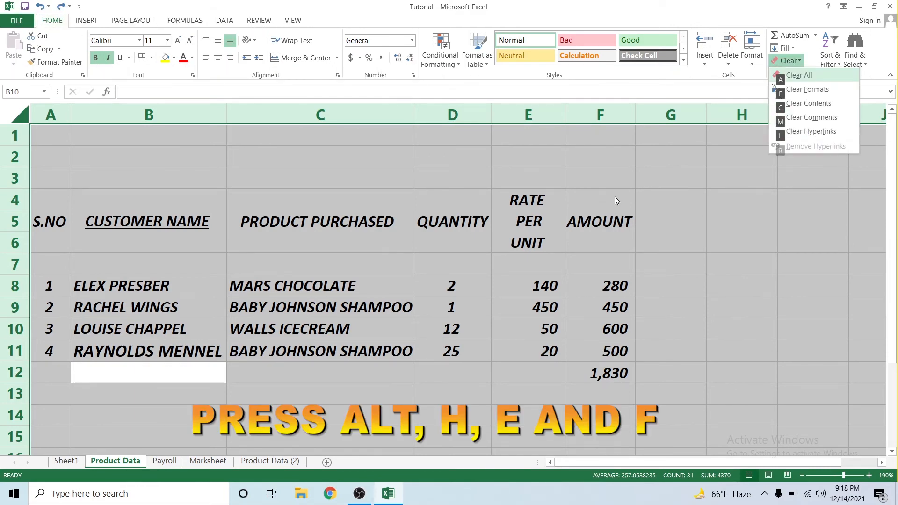
pyautogui.press('f')
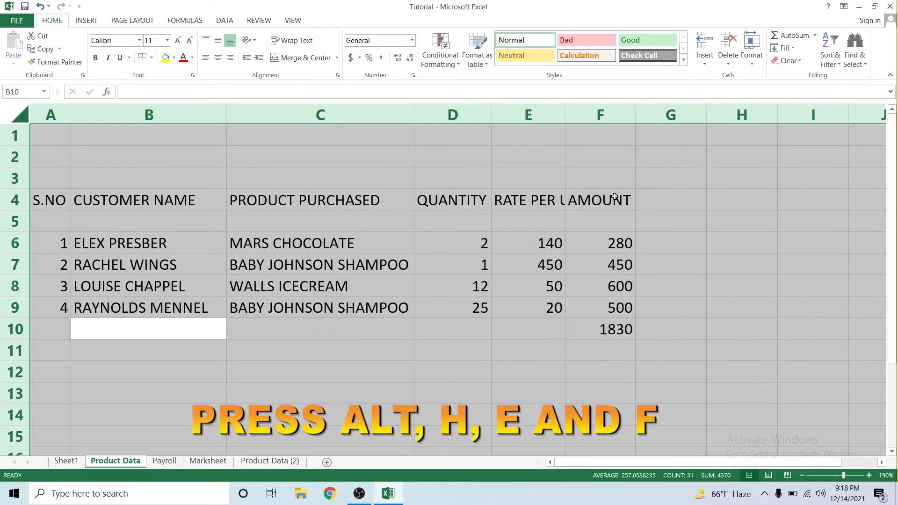
pyautogui.press('Right')
pyautogui.press('Right')
pyautogui.press('Right')
pyautogui.press('Right')
pyautogui.press('Home')
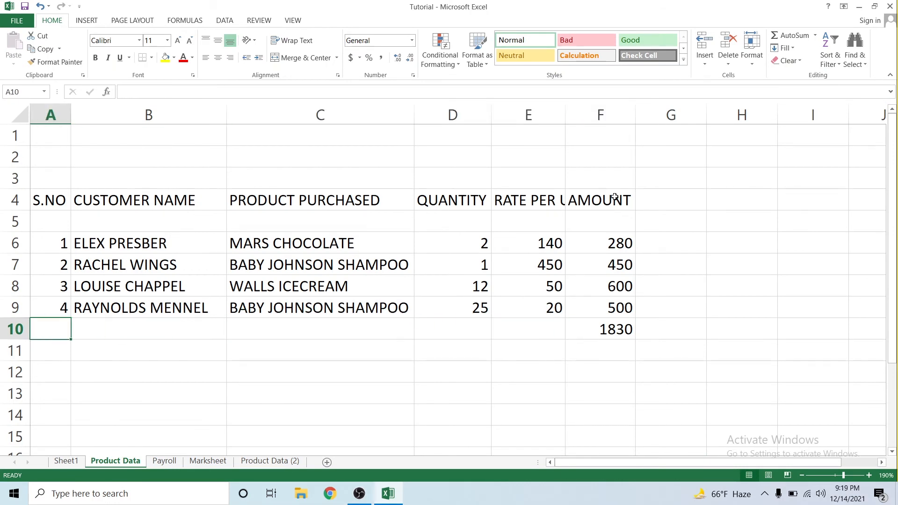
pyautogui.press('Up')
pyautogui.press('Up')
pyautogui.press('Right')
pyautogui.press('Up')
pyautogui.press('Up')
pyautogui.press('Up')
pyautogui.press('Up')
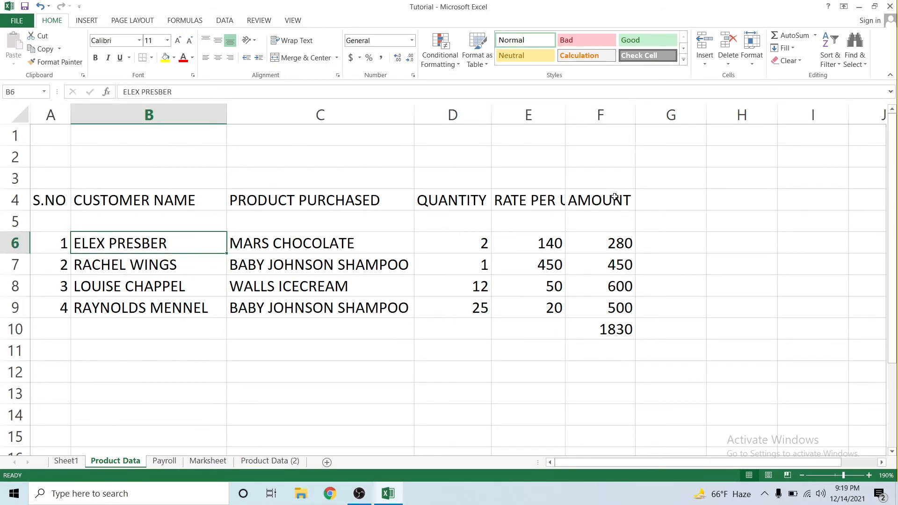
pyautogui.press('Right')
pyautogui.press('Left')
pyautogui.press('Left')
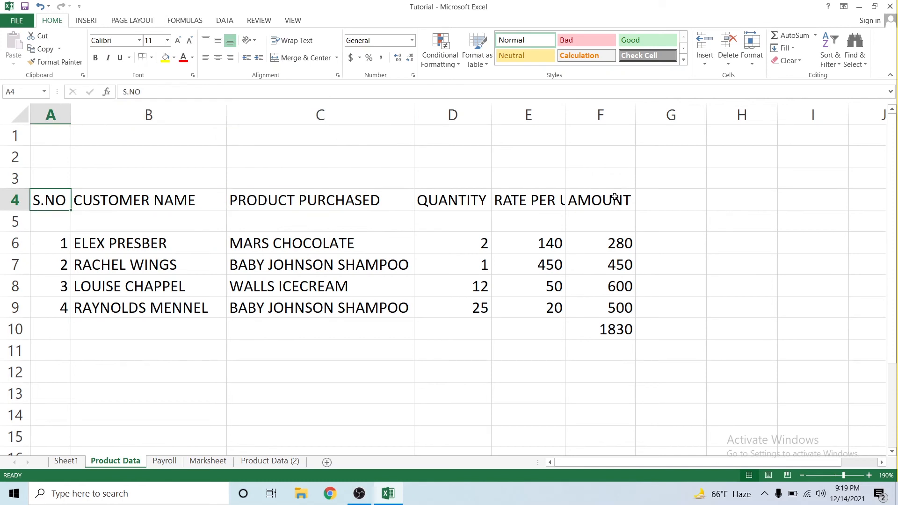
pyautogui.press('Down')
pyautogui.press('Right')
pyautogui.press('Right')
pyautogui.press('Up')
pyautogui.press('Down')
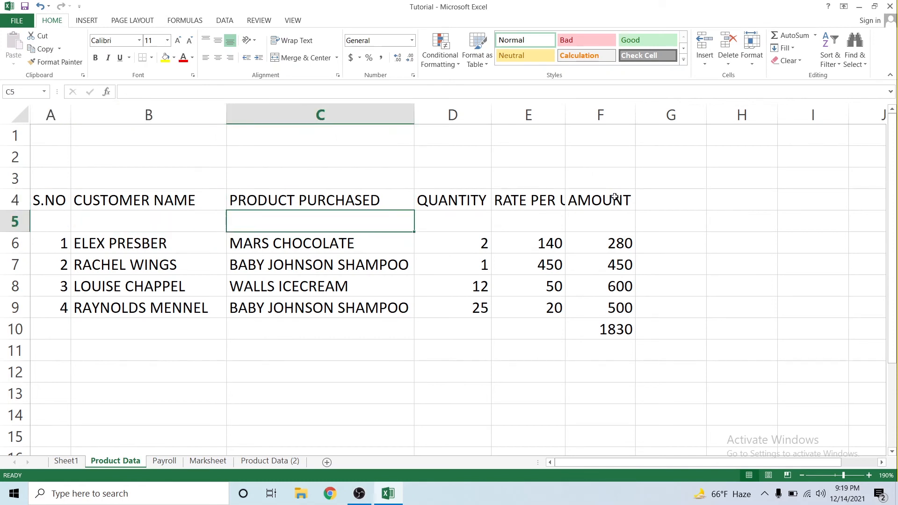
# - Select the range A4:G11 starting at the S.NO header and apply All Borders to it
pyautogui.press('Up')
pyautogui.press('Left')
pyautogui.press('Left')
pyautogui.hotkey('shift', 'Right')
pyautogui.hotkey('shift', 'Right')
pyautogui.hotkey('shift', 'Right')
pyautogui.hotkey('shift', 'Right')
pyautogui.hotkey('shift', 'Right')
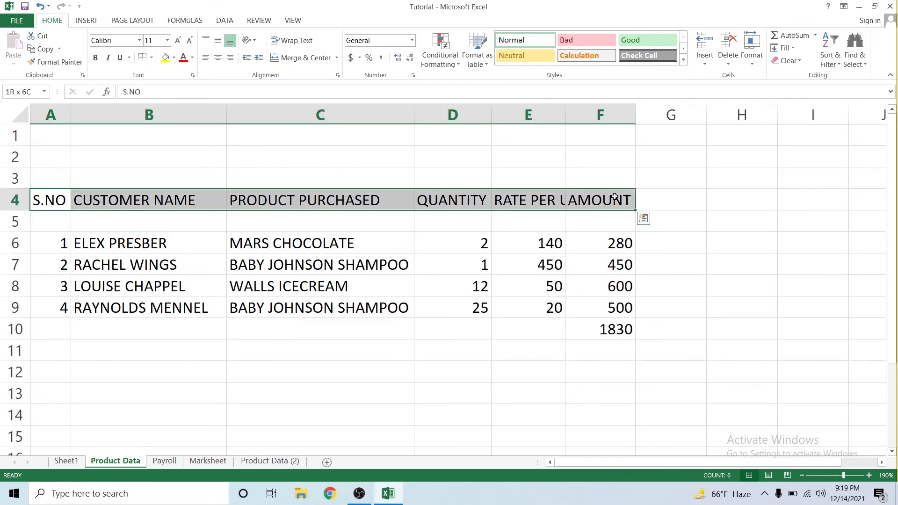
pyautogui.hotkey('shift', 'Right')
pyautogui.hotkey('shift', 'Down')
pyautogui.hotkey('shift', 'Down')
pyautogui.hotkey('shift', 'Down')
pyautogui.hotkey('shift', 'Down')
pyautogui.hotkey('shift', 'Down')
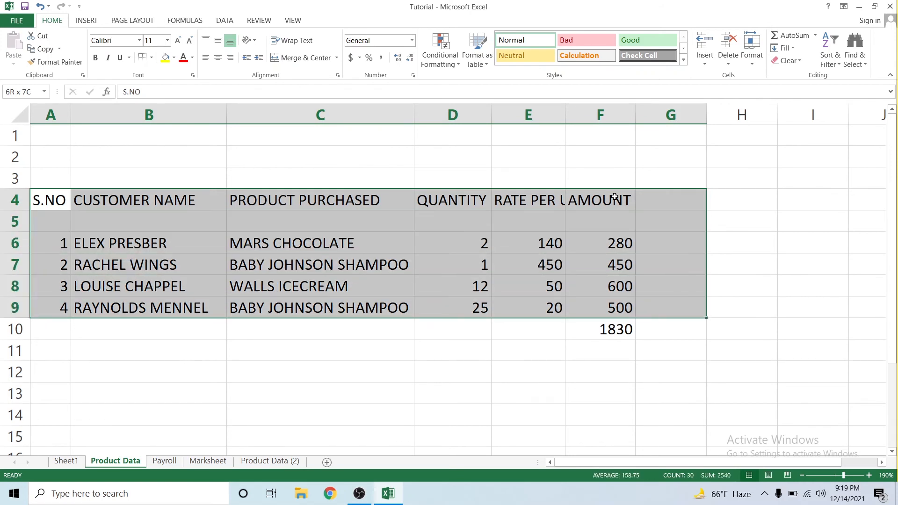
pyautogui.hotkey('shift', 'Down')
pyautogui.hotkey('shift', 'Down')
pyautogui.hotkey('shift', 'Down')
pyautogui.hotkey('shift', 'Up')
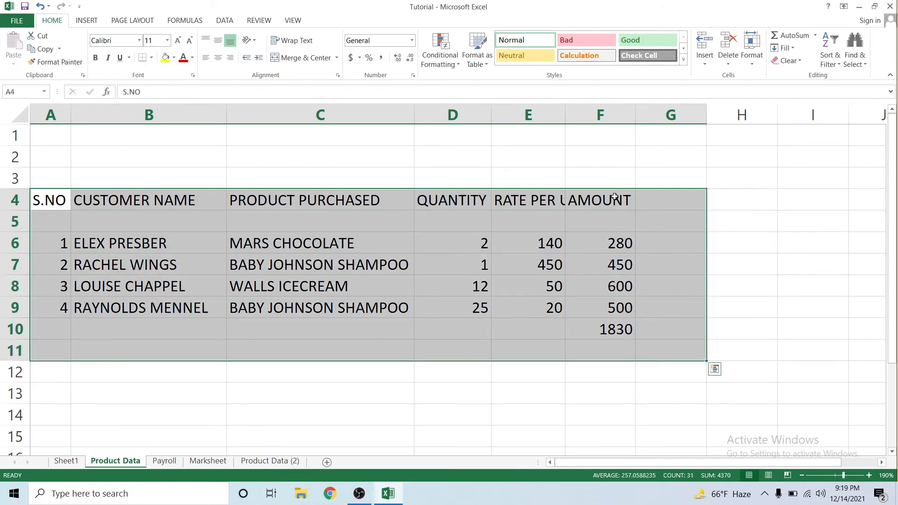
pyautogui.press('alt')
pyautogui.press('h')
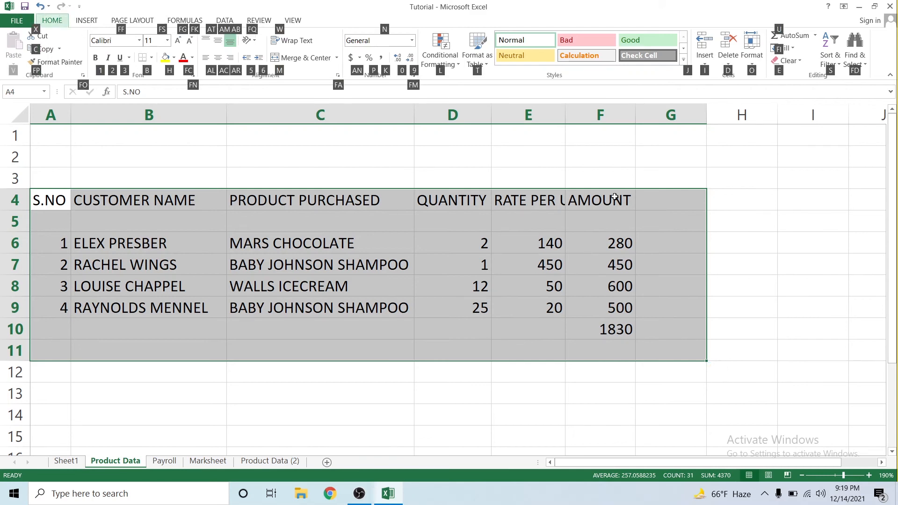
pyautogui.press('b')
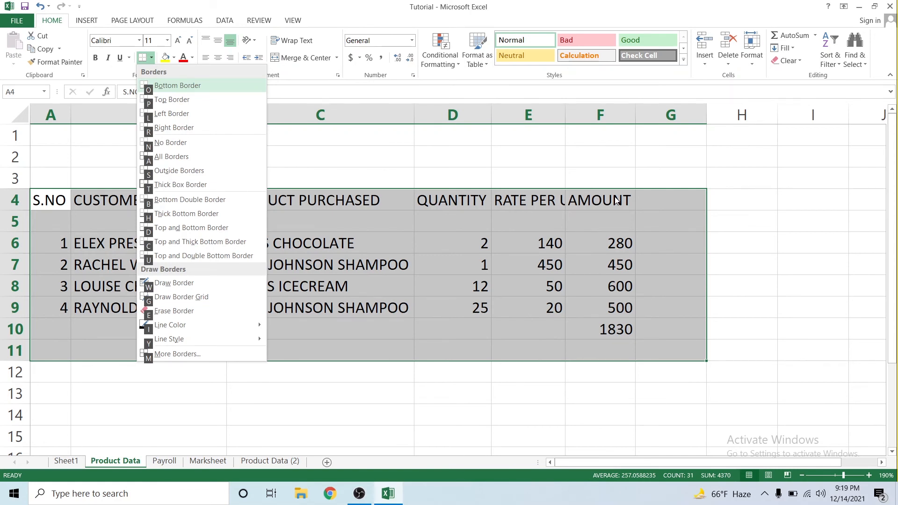
pyautogui.press('a')
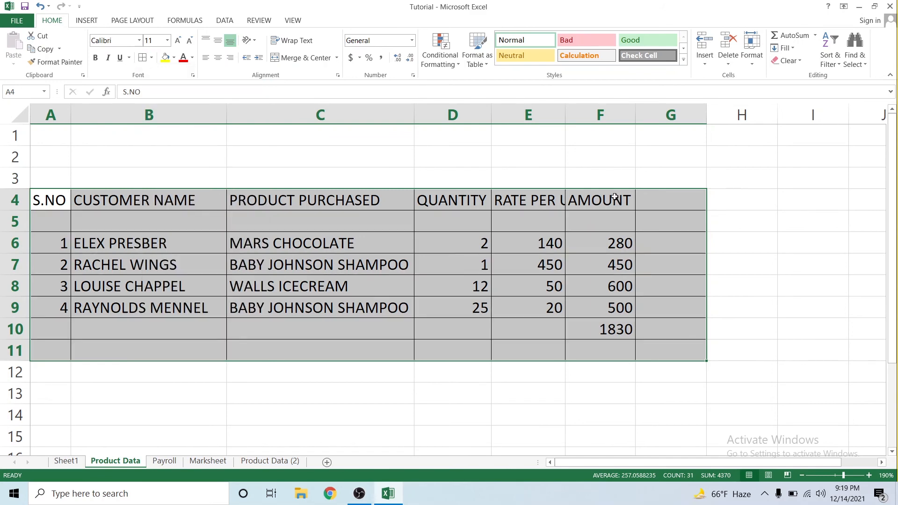
pyautogui.press('Down')
pyautogui.press('Down')
pyautogui.press('Right')
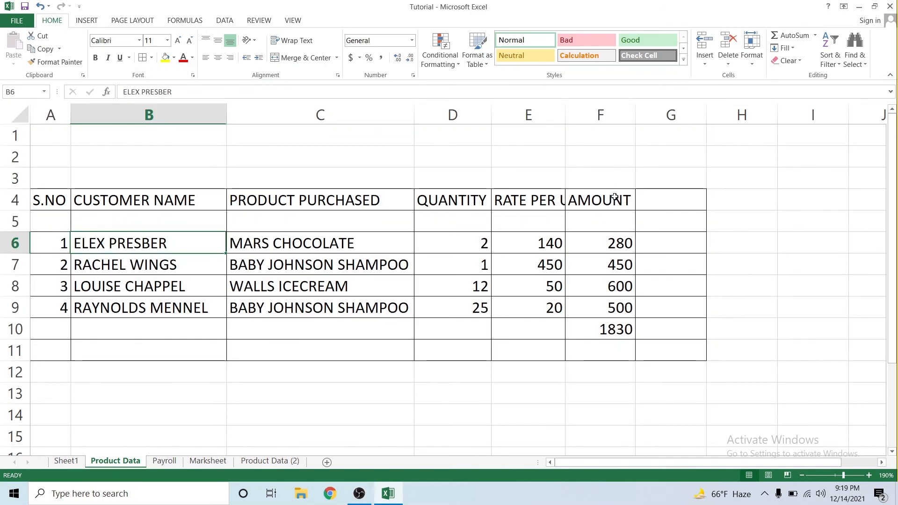
pyautogui.press('Left')
pyautogui.press('pagedown')
pyautogui.press('pageup')
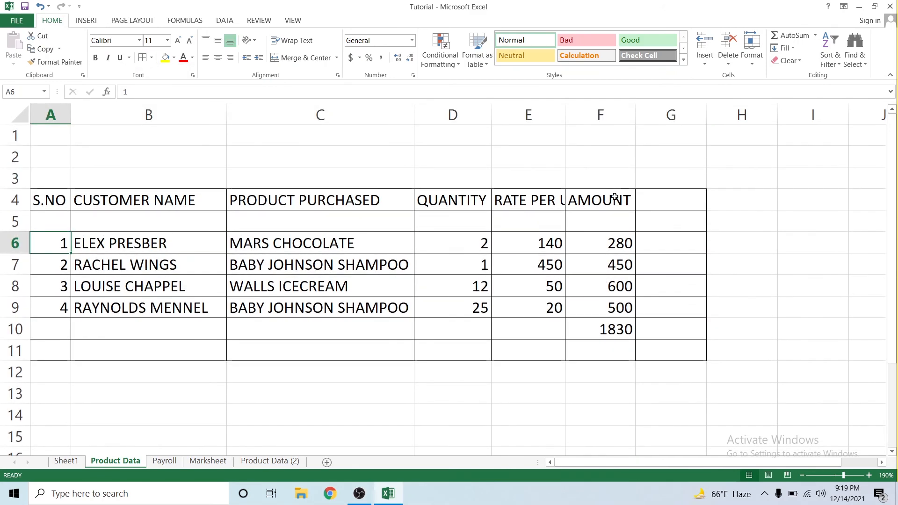
pyautogui.press('Right')
pyautogui.press('Right')
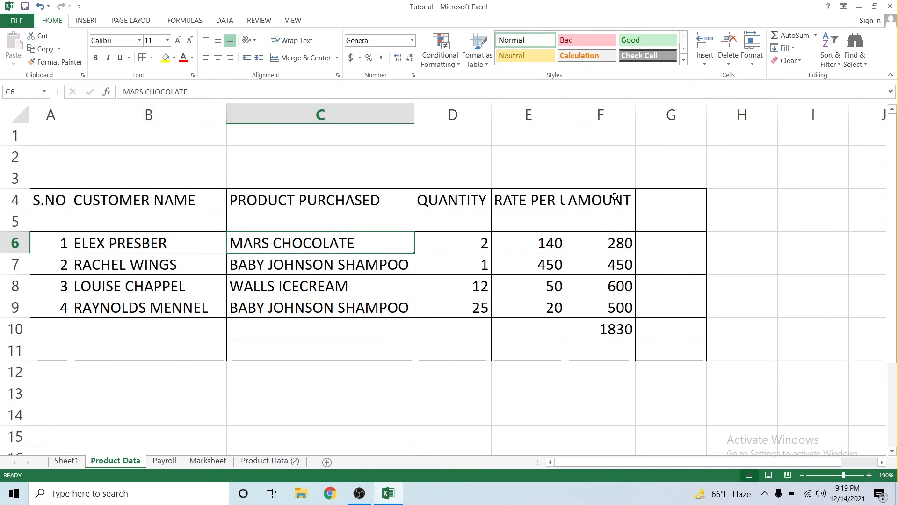
pyautogui.press('pagedown')
pyautogui.press('pageup')
pyautogui.press('alt')
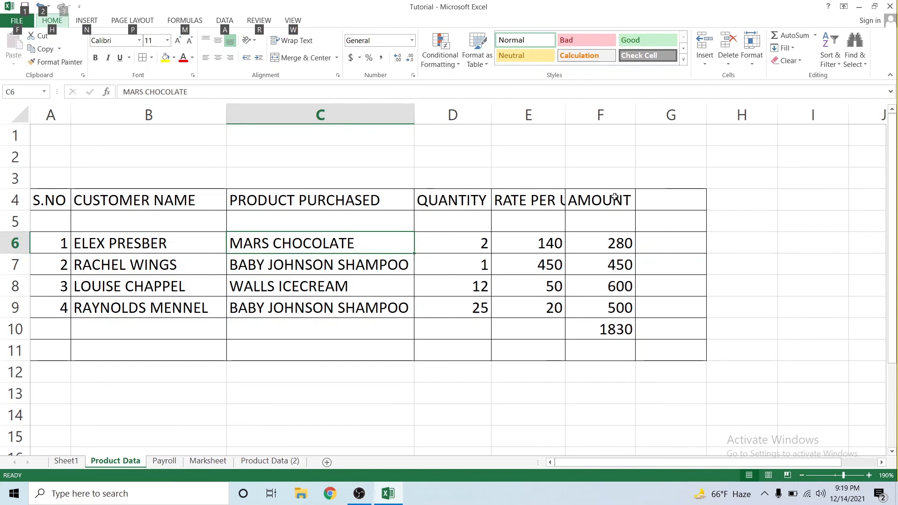
pyautogui.press('alt')
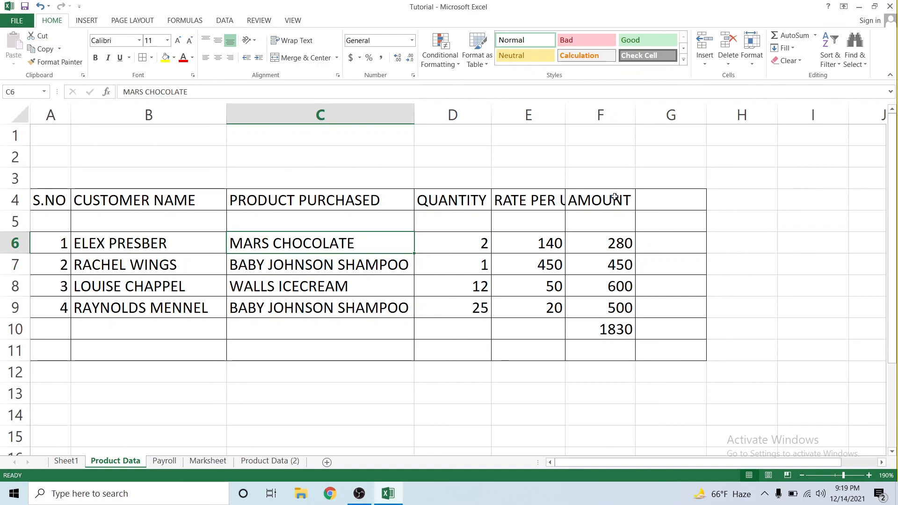